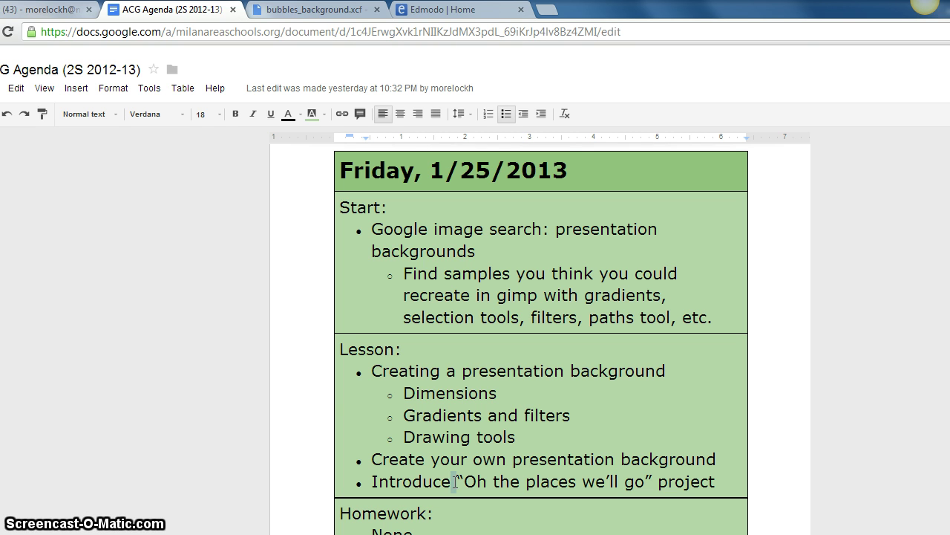
# Review the Friday agenda, highlighting the "Oh the places we'll go" project name, gradients, the selection, filter and paths tools, and the background lesson.
pyautogui.moveTo(457, 483); pyautogui.dragTo(595, 483)
pyautogui.moveTo(454, 483); pyautogui.dragTo(653, 481)
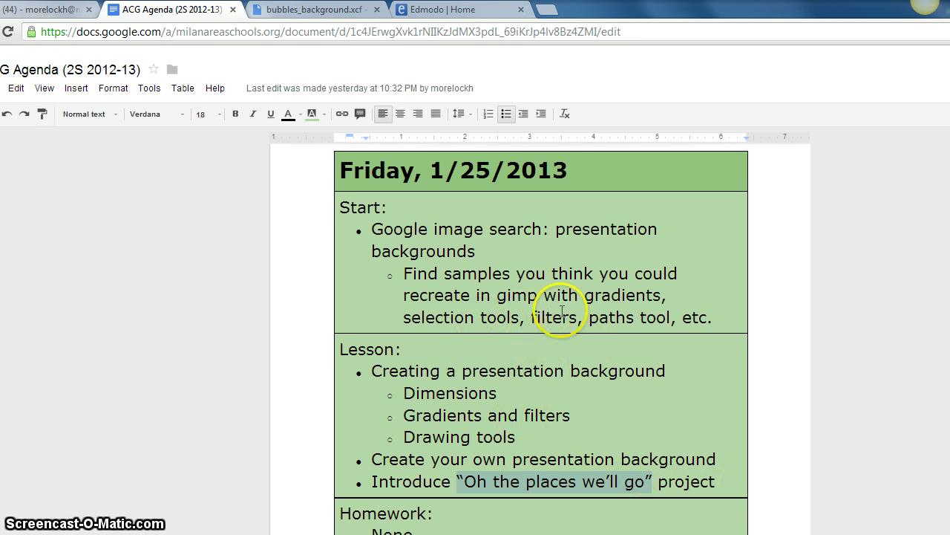
pyautogui.click(639, 297)
pyautogui.moveTo(638, 297); pyautogui.dragTo(666, 297)
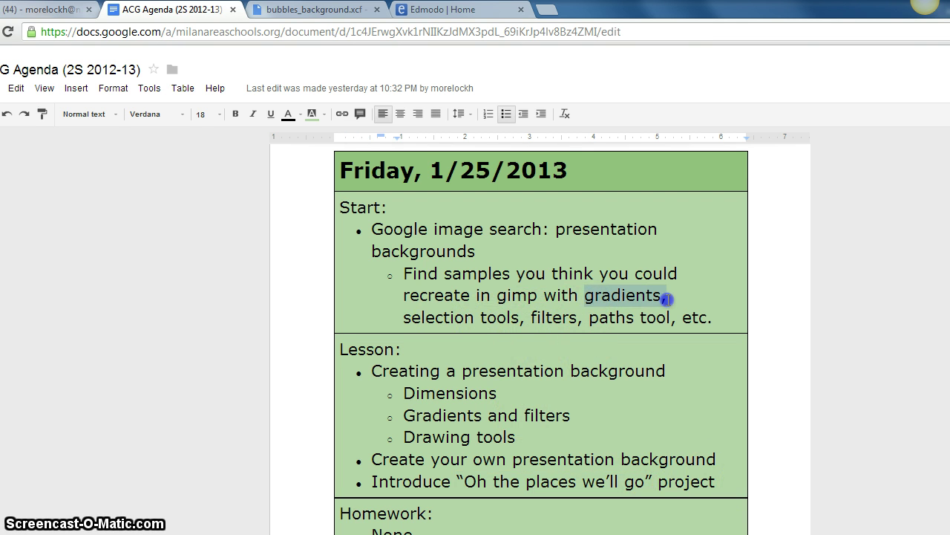
pyautogui.moveTo(403, 317); pyautogui.dragTo(672, 318)
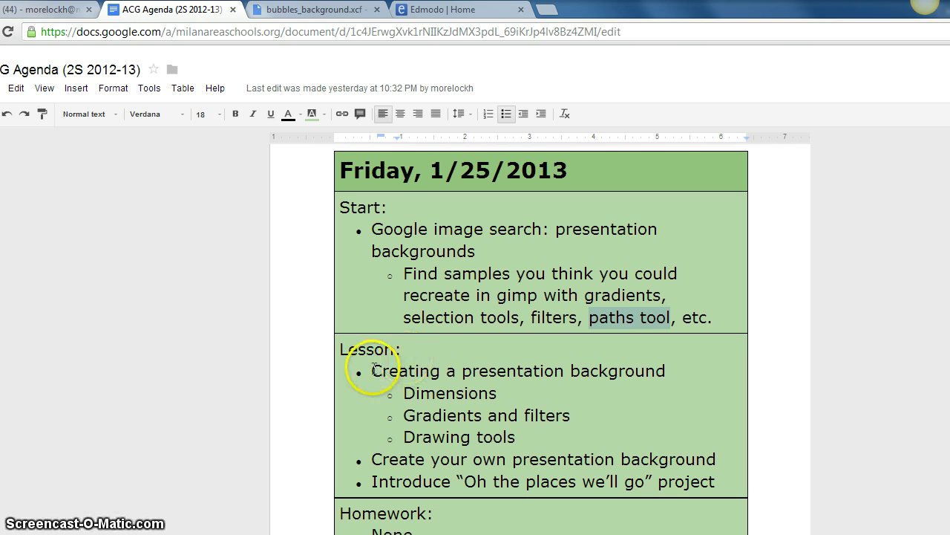
pyautogui.moveTo(373, 371); pyautogui.dragTo(681, 362)
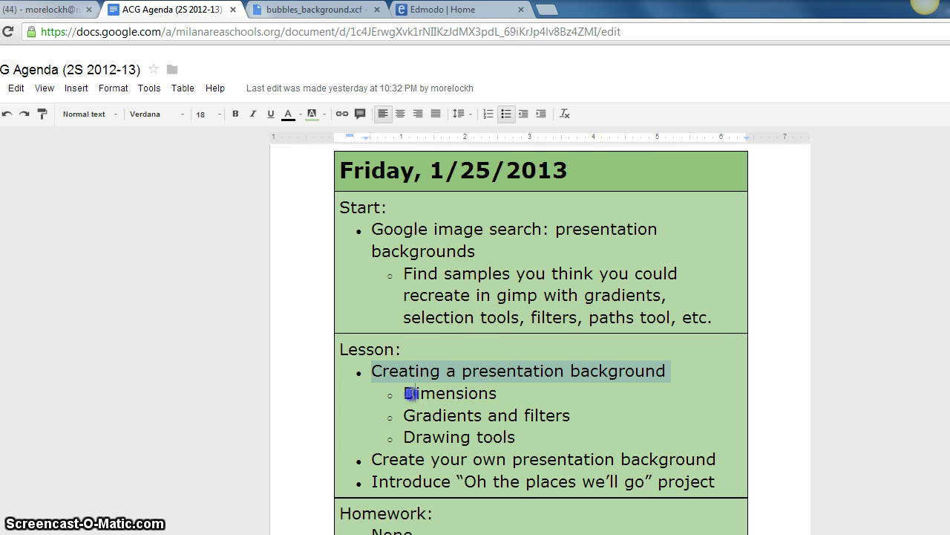
pyautogui.click(405, 394)
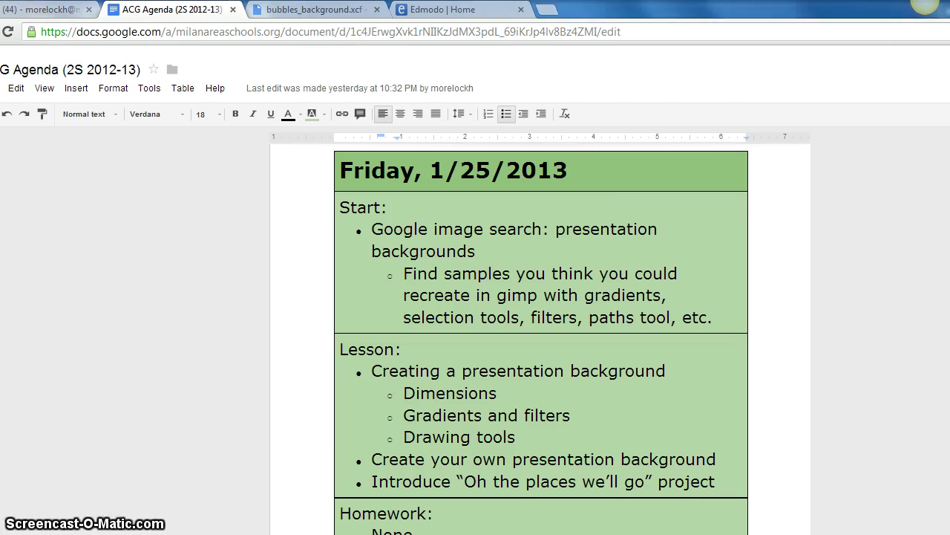
# Switch to GIMP, bring up the orange oval background image, and reposition the window so the full toolbox is in view.
pyautogui.hotkey('alt', 'Tab')
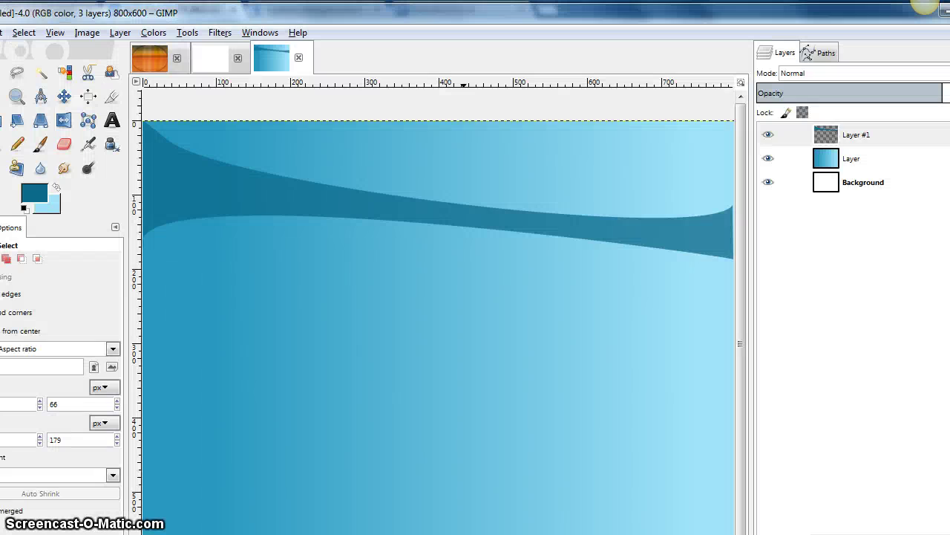
pyautogui.click(153, 58)
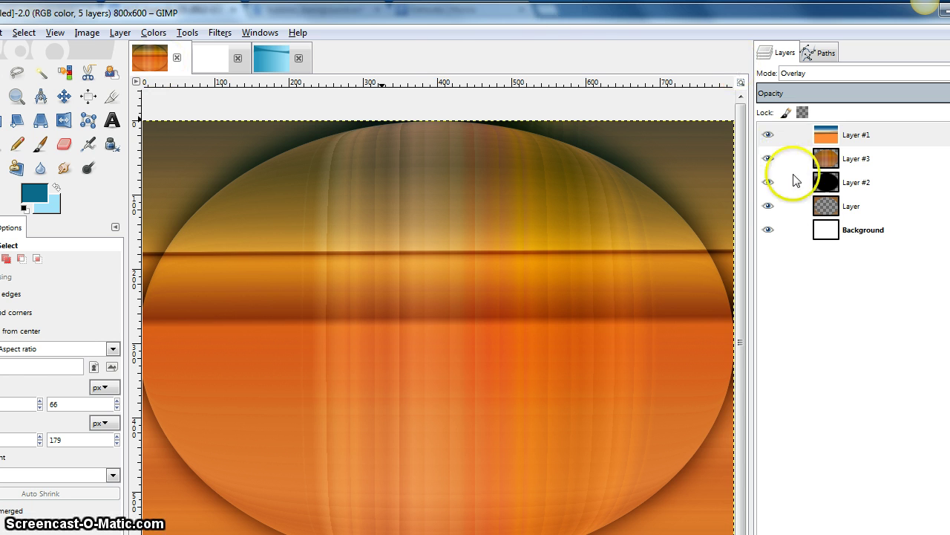
pyautogui.click(219, 34)
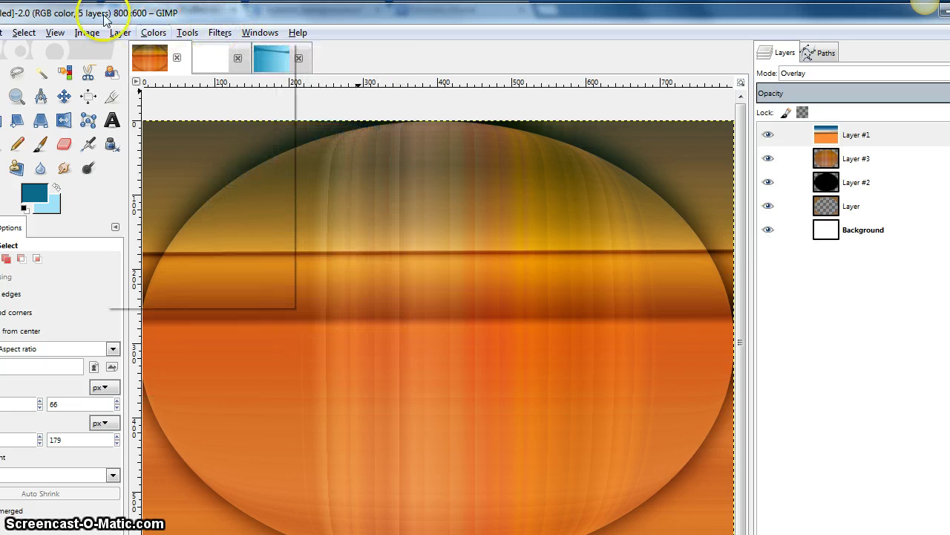
pyautogui.click(73, 15)
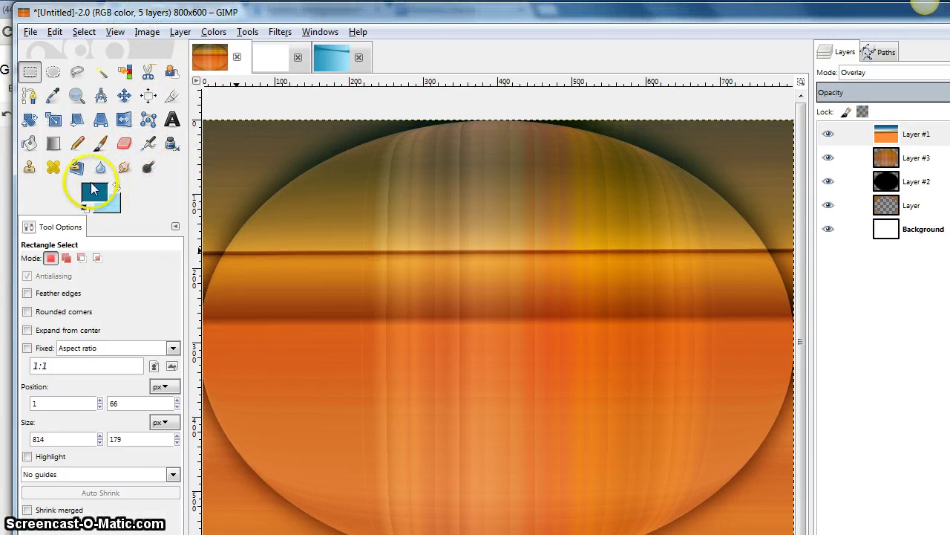
# Activate the Blend tool and choose the Browns gradient for it.
pyautogui.click(53, 143)
pyautogui.click(41, 305)
pyautogui.scroll(-5, 93, 384)
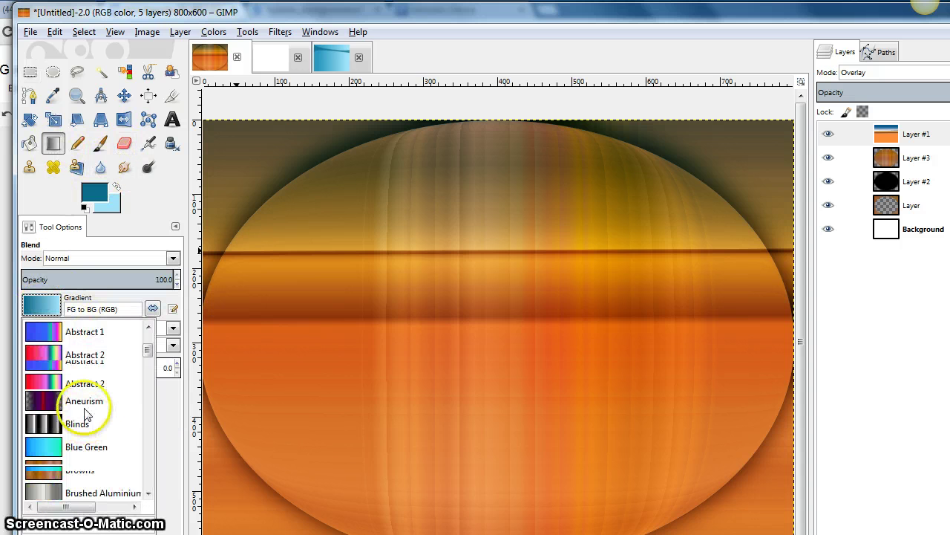
pyautogui.click(65, 383)
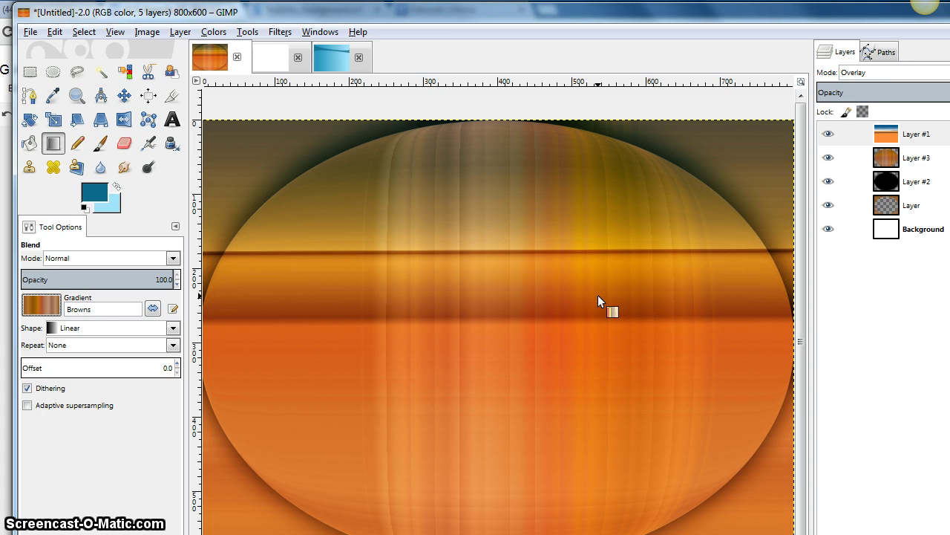
# Examine how the orange background is built, checking Layer #3, Layer #2, the gradient layer above Background, and the Artistic filters.
pyautogui.click(284, 33)
pyautogui.click(284, 33)
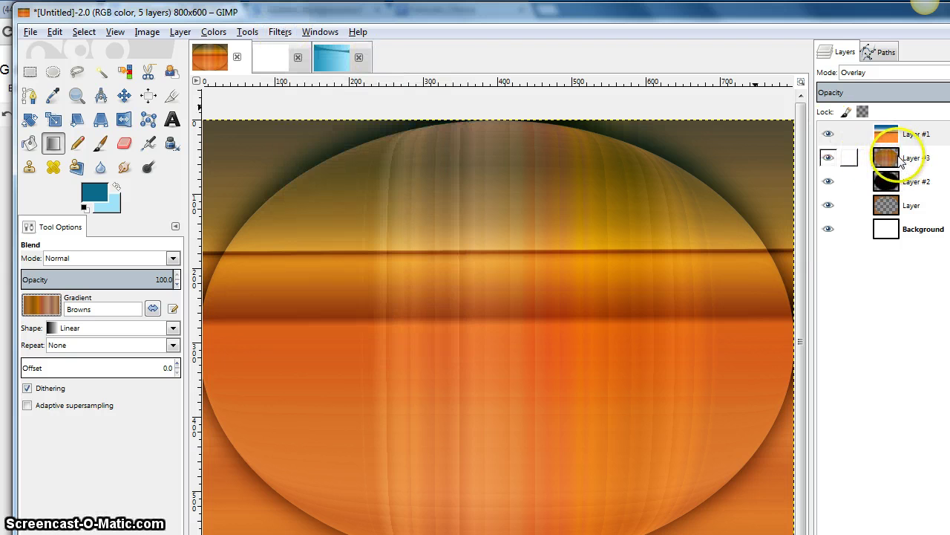
pyautogui.click(908, 159)
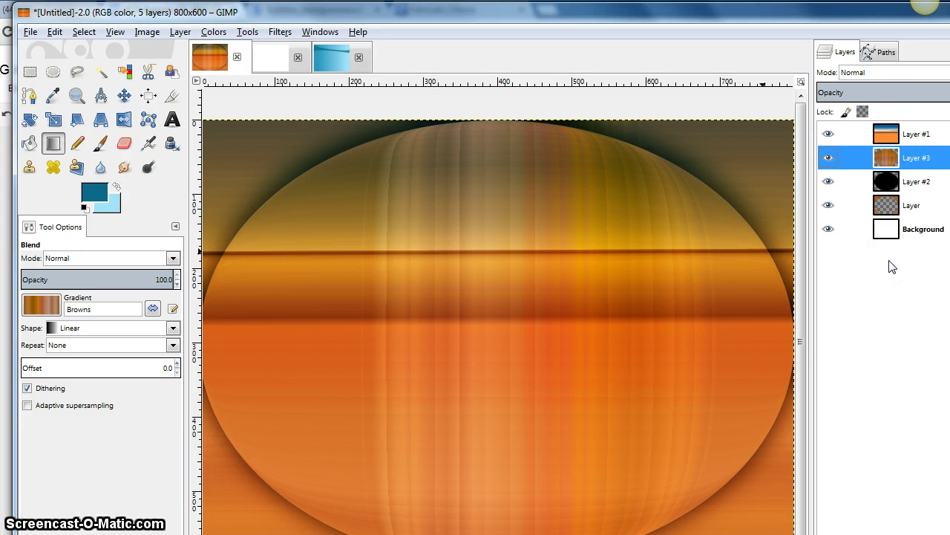
pyautogui.click(887, 207)
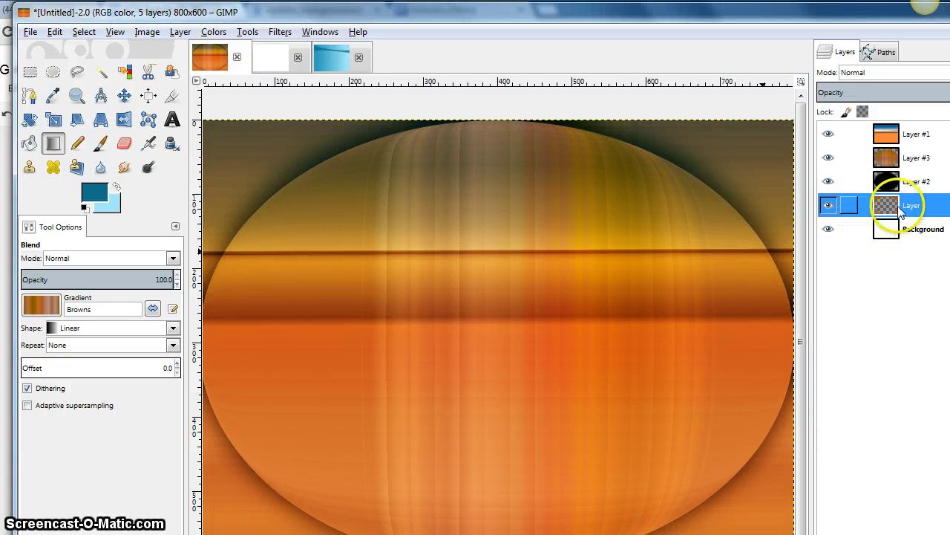
pyautogui.click(281, 32)
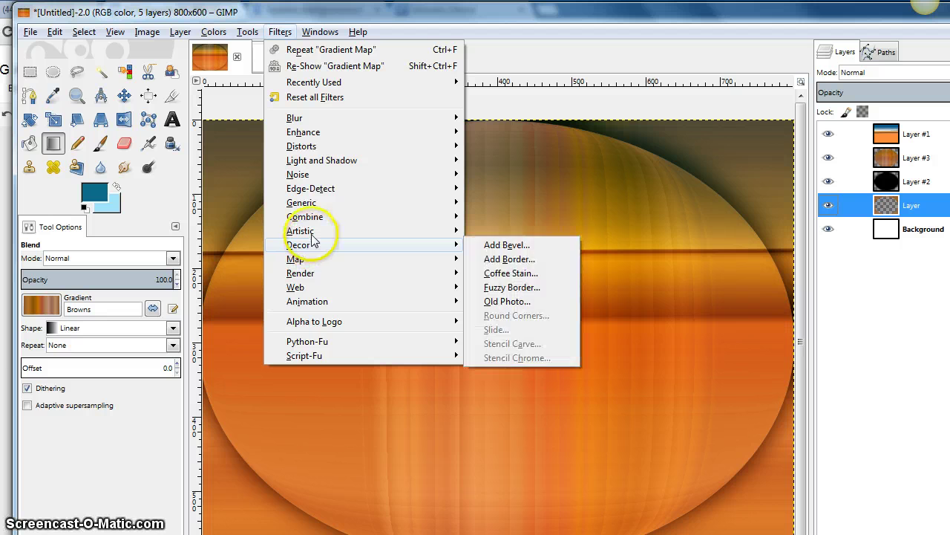
pyautogui.moveTo(314, 232)
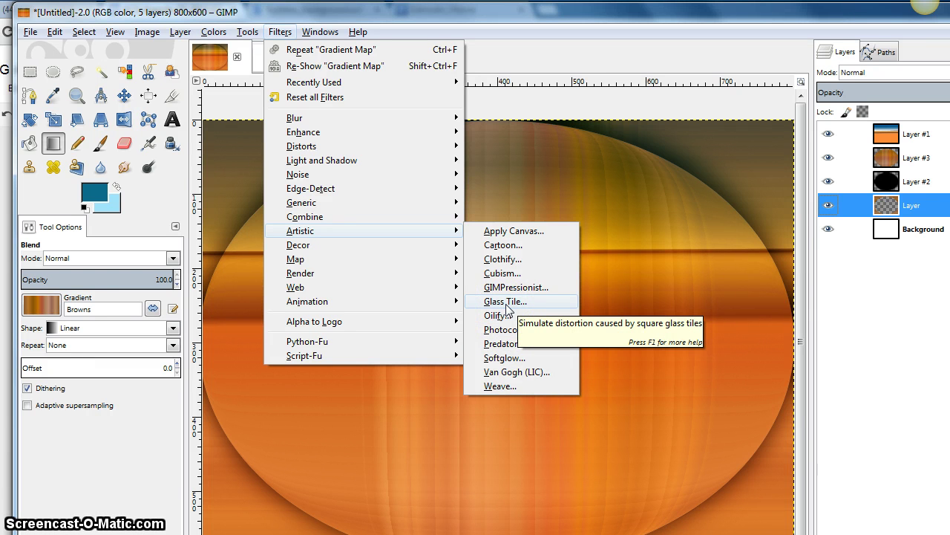
pyautogui.click(577, 32)
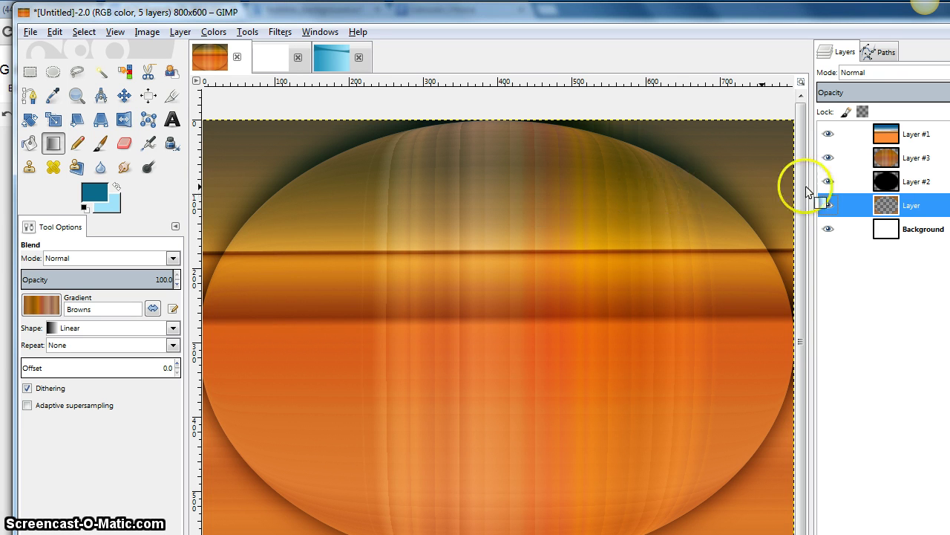
pyautogui.click(905, 184)
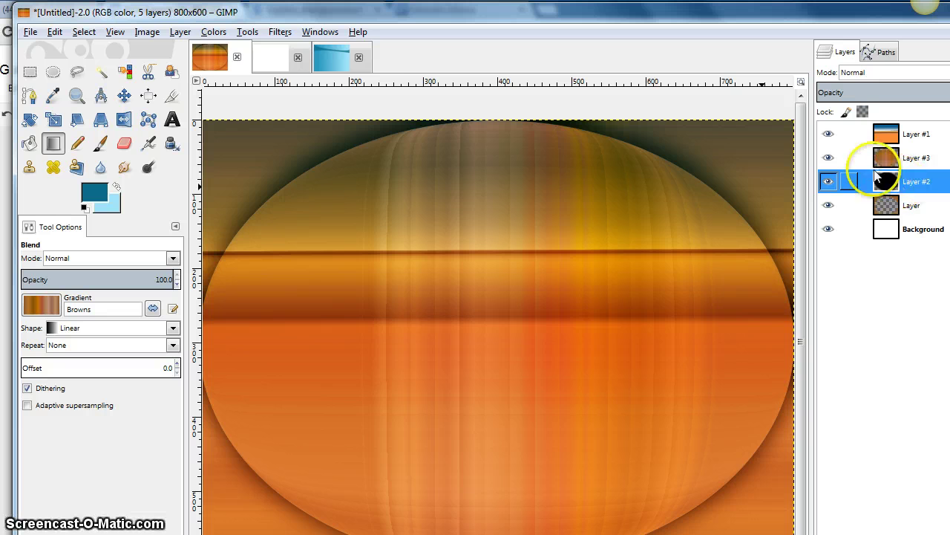
pyautogui.click(919, 162)
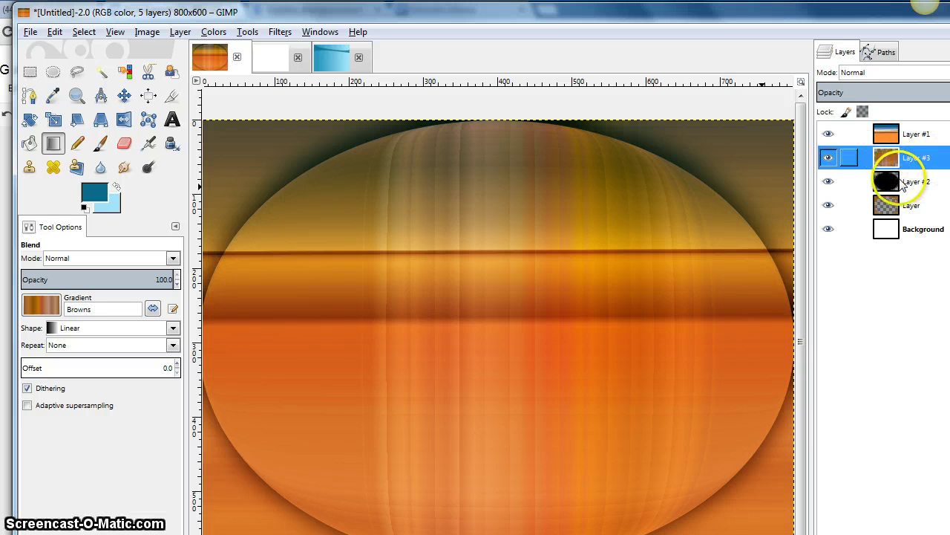
pyautogui.click(902, 182)
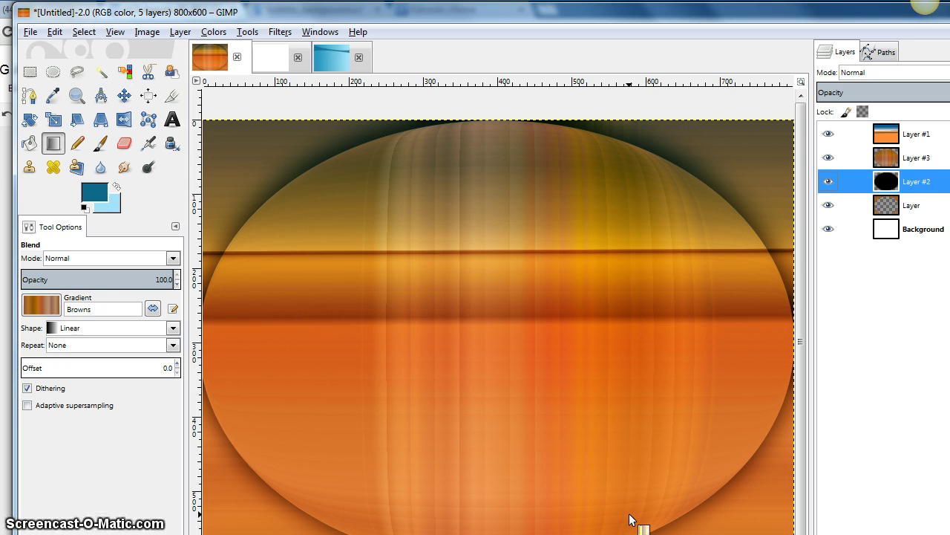
# Select the overlay layer Layer #1 and set the Blend tool's gradient to Horizon 1.
pyautogui.click(924, 135)
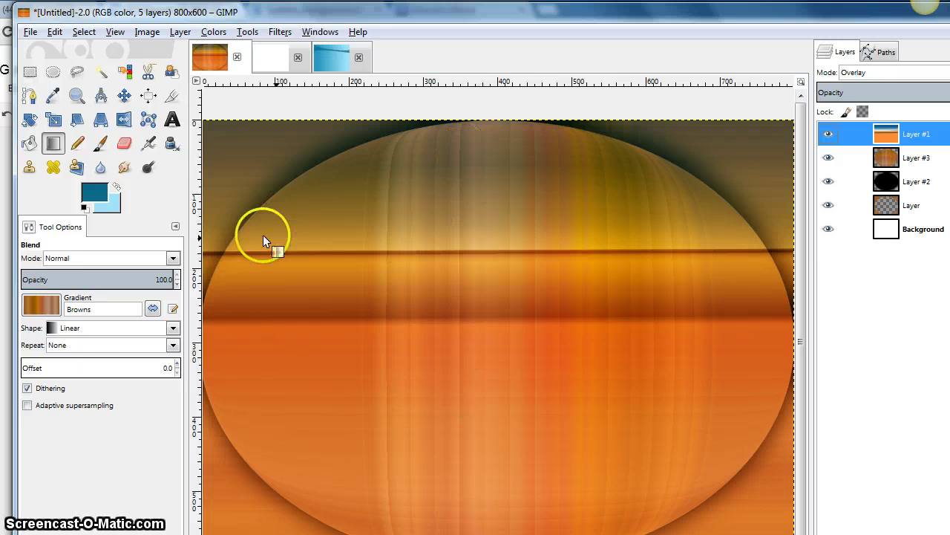
pyautogui.click(45, 303)
pyautogui.scroll(-3, 46, 424)
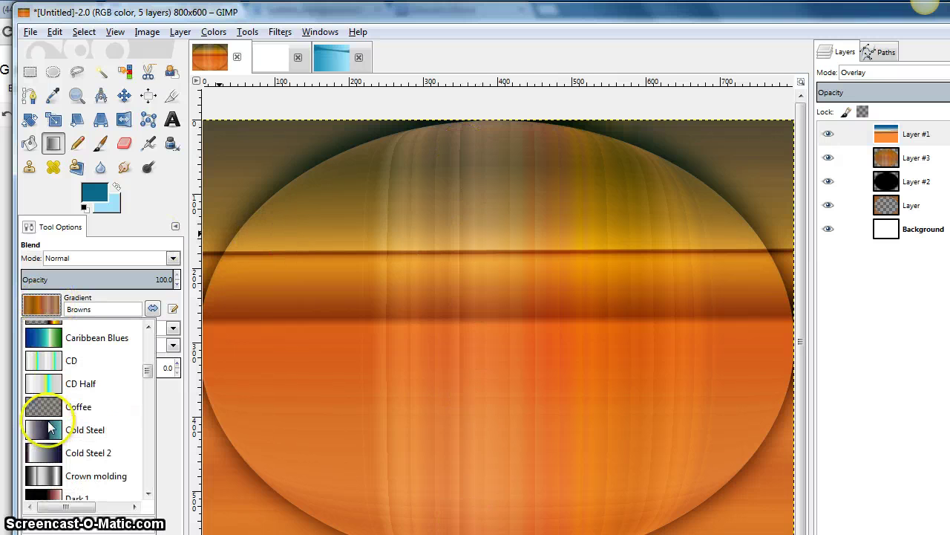
pyautogui.scroll(-6, 48, 423)
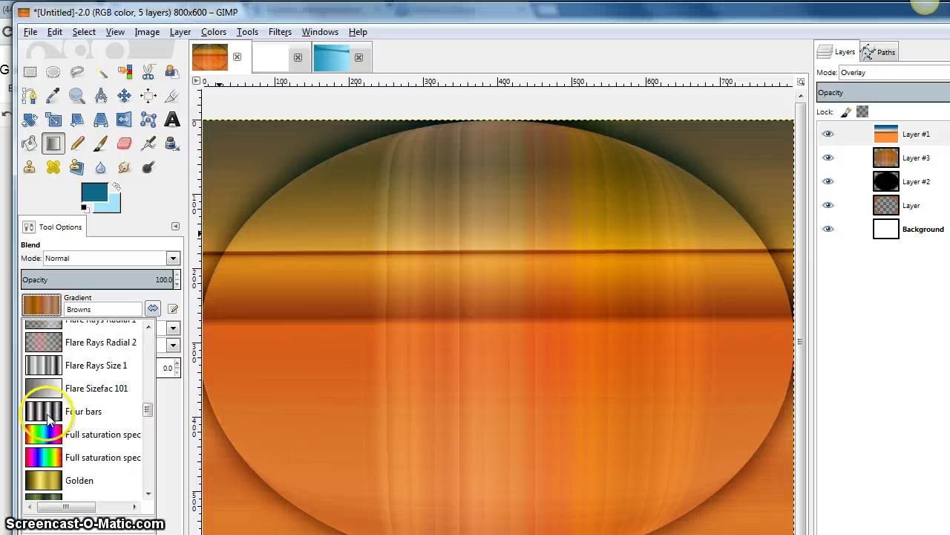
pyautogui.scroll(-3, 48, 419)
pyautogui.click(49, 418)
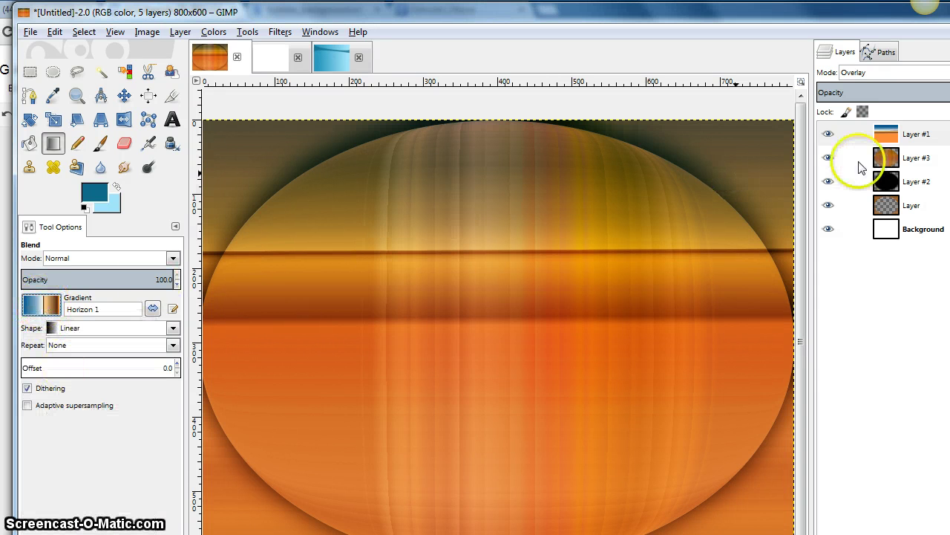
pyautogui.click(892, 136)
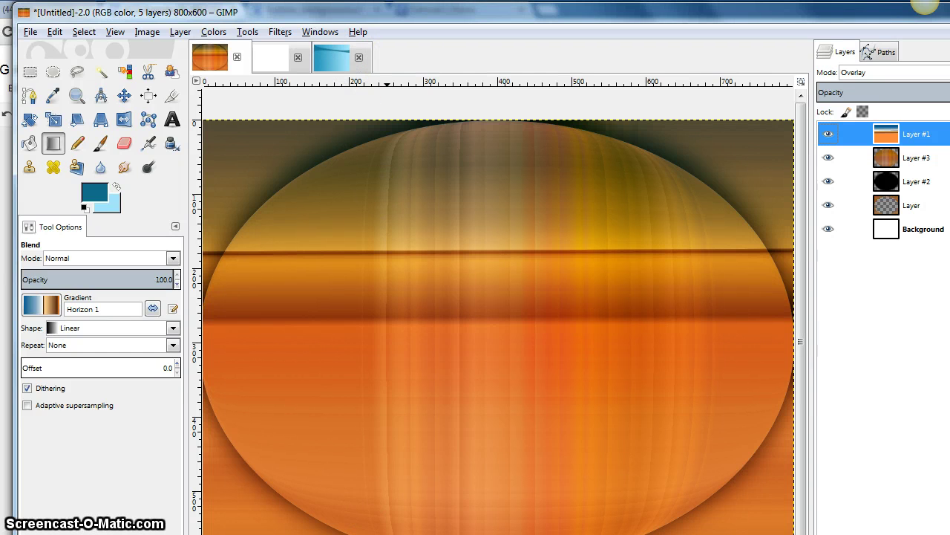
# Switch to Chrome, search Google Images for "presentation backgrounds" in a new browser tab, and preview the blue sample backgrounds.
pyautogui.hotkey('alt', 'Tab')
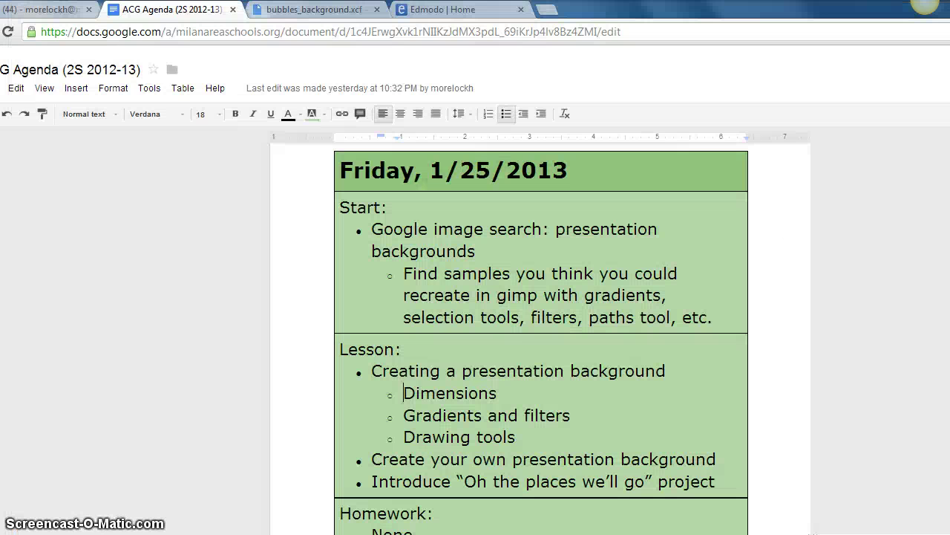
pyautogui.click(300, 9)
pyautogui.click(546, 9)
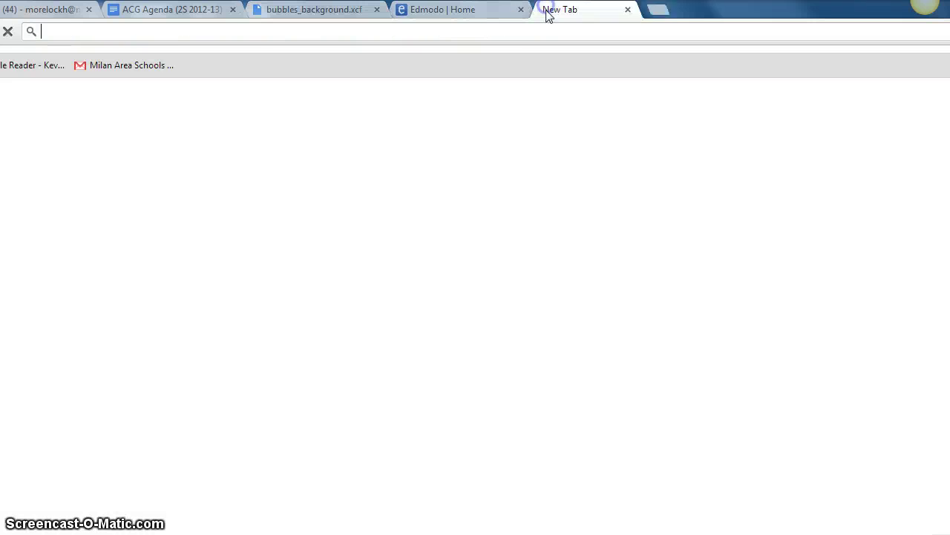
pyautogui.click(471, 280)
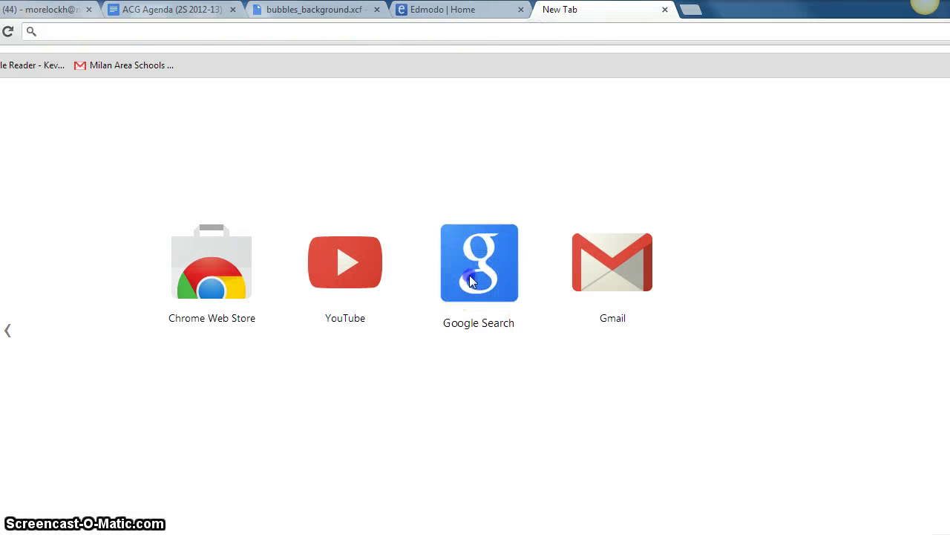
pyautogui.click(33, 58)
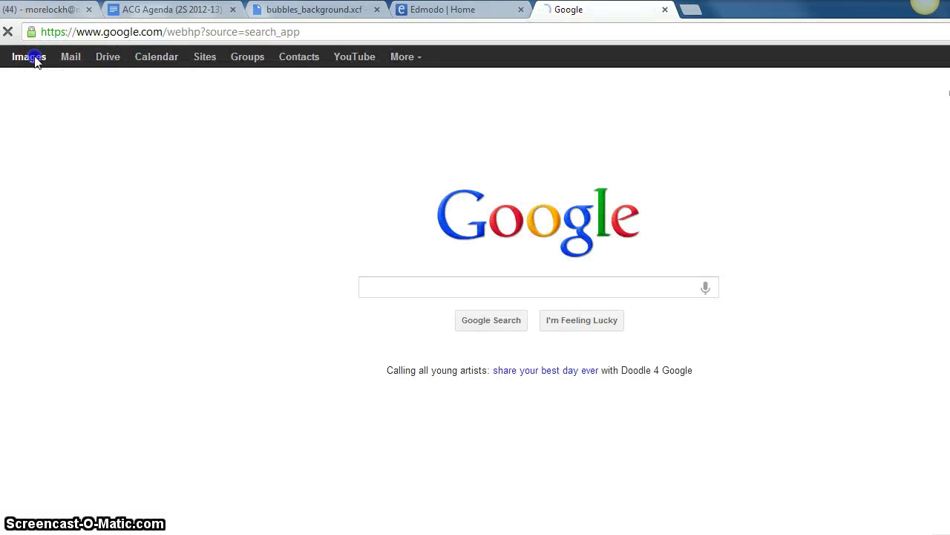
pyautogui.write('pr')
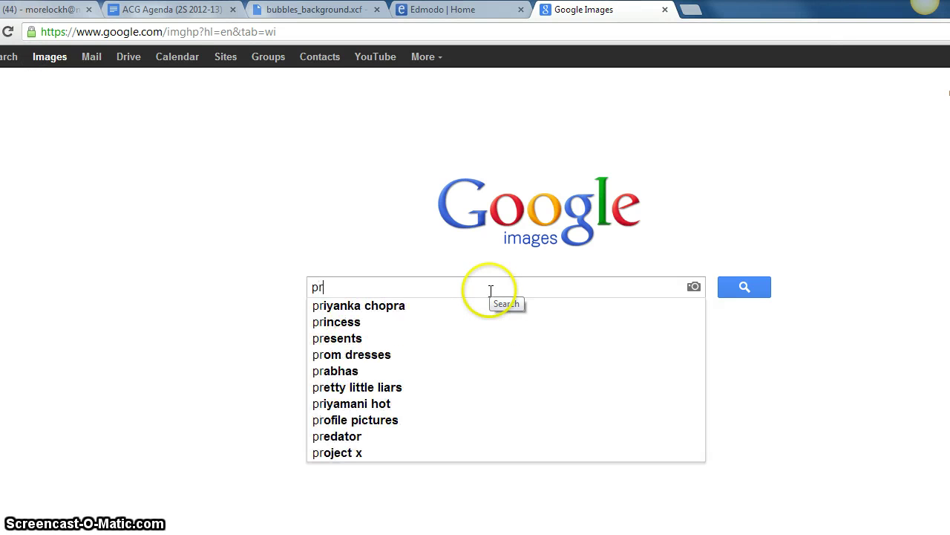
pyautogui.write('esentation ')
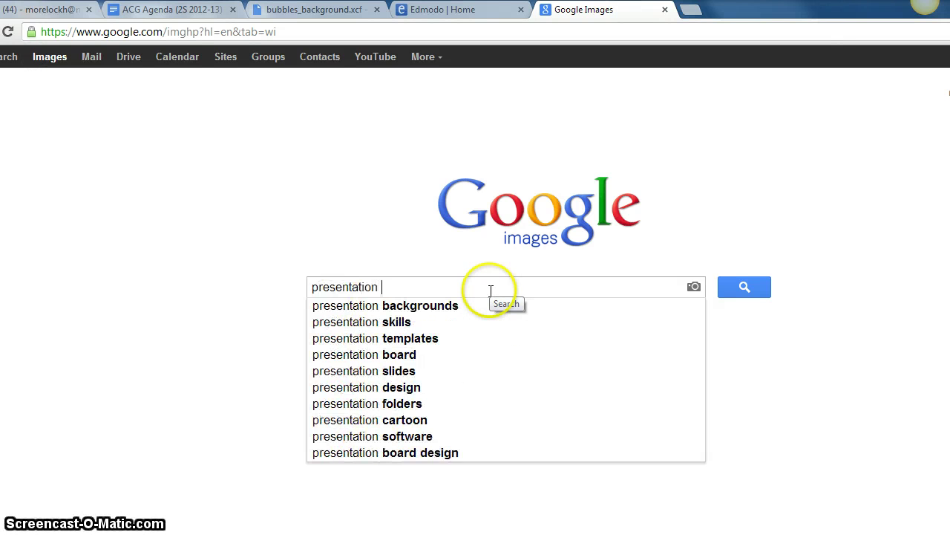
pyautogui.write('backgrou')
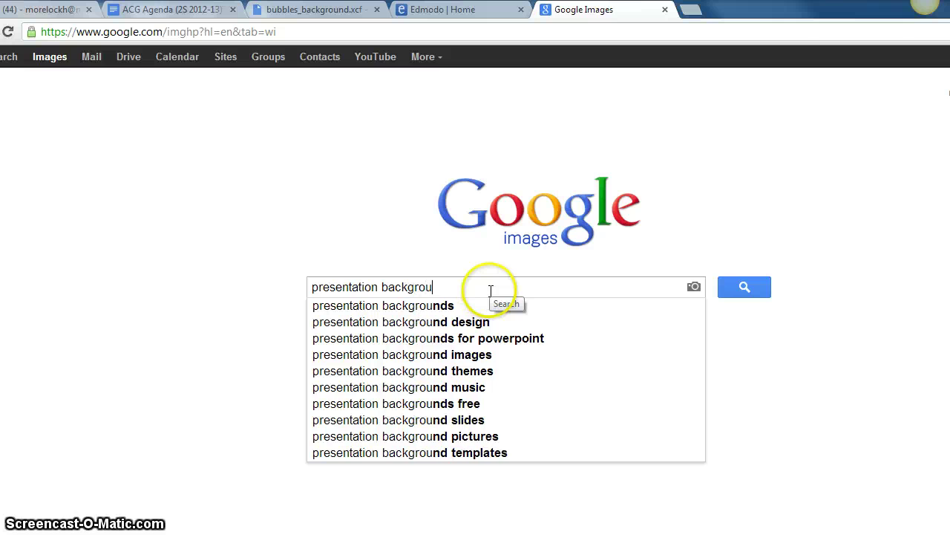
pyautogui.write('nds')
pyautogui.press('Return')
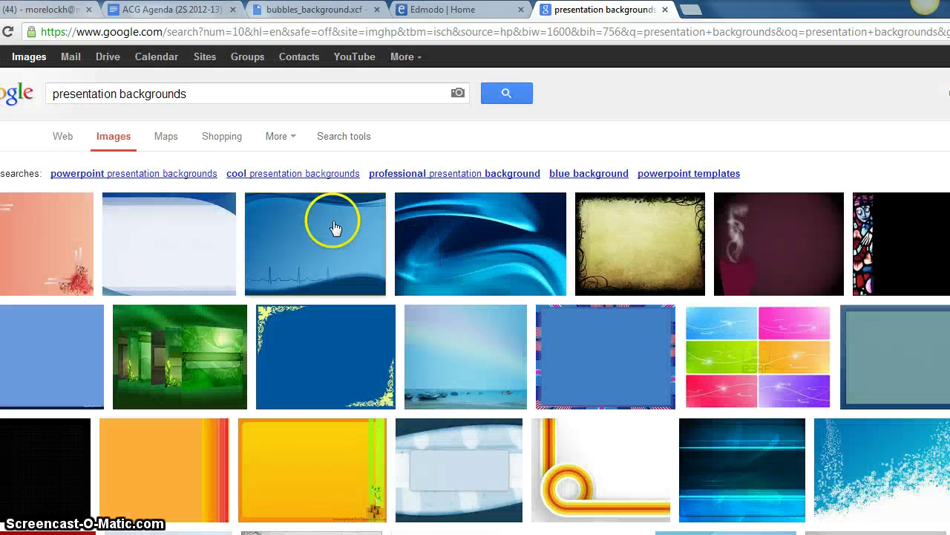
pyautogui.moveTo(158, 225)
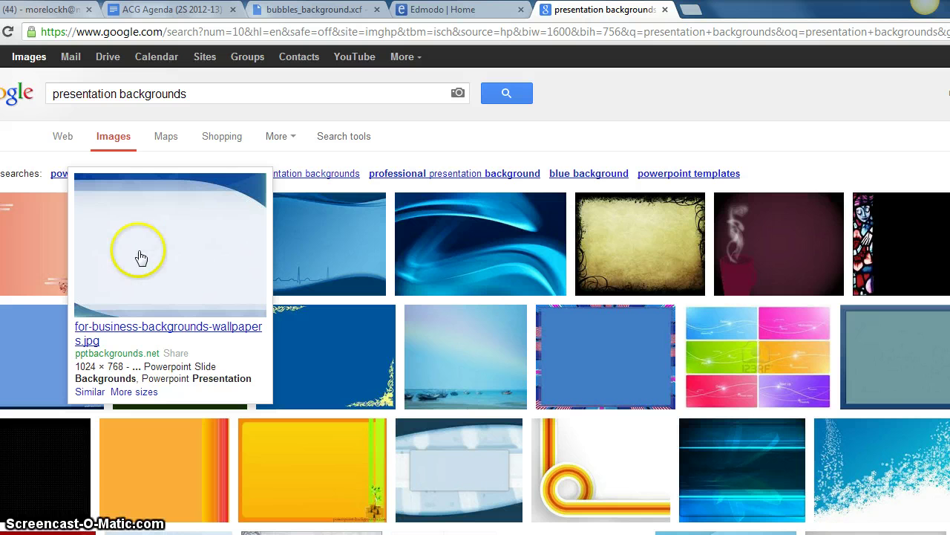
pyautogui.moveTo(331, 251)
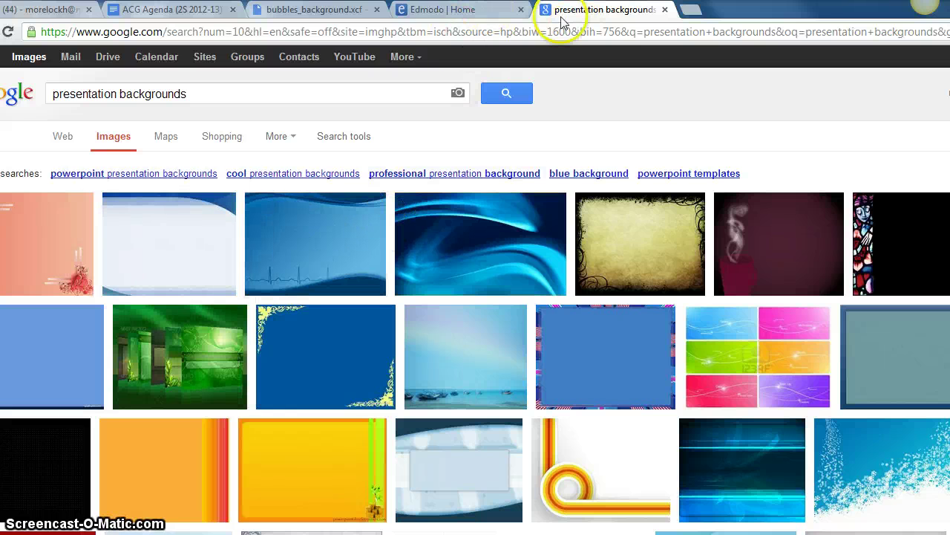
# Switch back to GIMP and create a new 800 × 600 px image.
pyautogui.hotkey('alt', 'Tab')
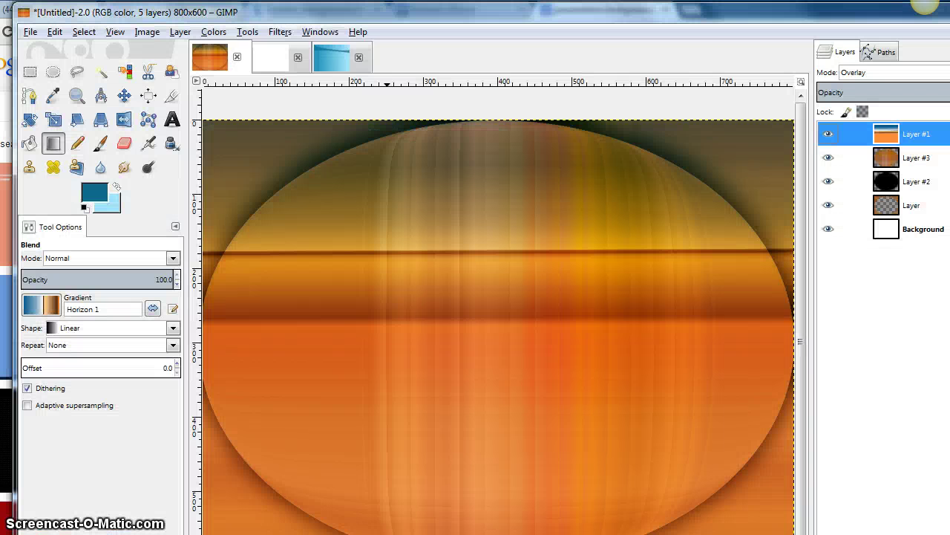
pyautogui.click(30, 31)
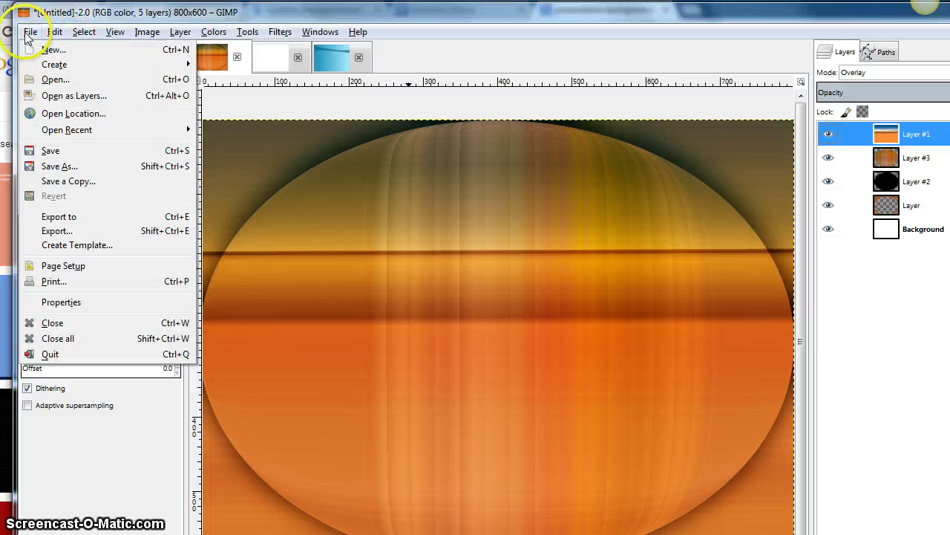
pyautogui.click(52, 49)
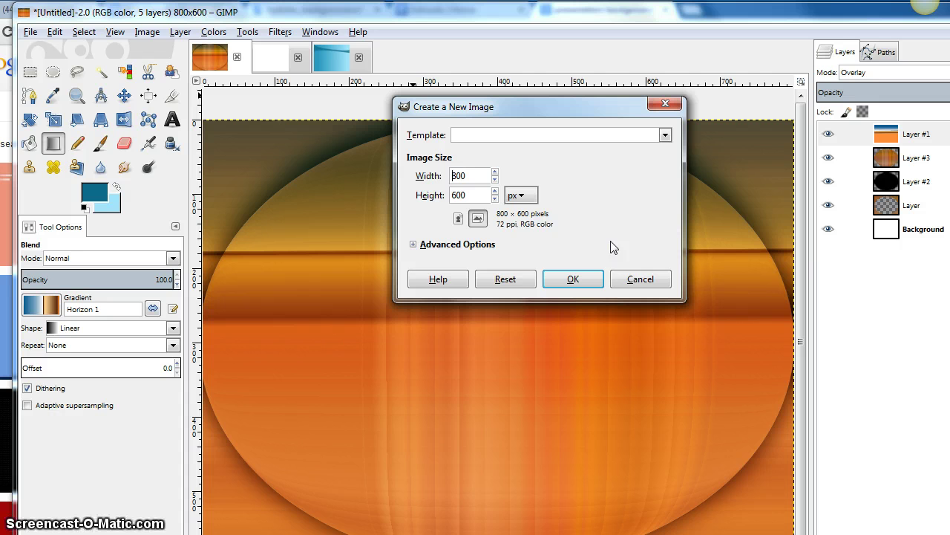
pyautogui.click(565, 279)
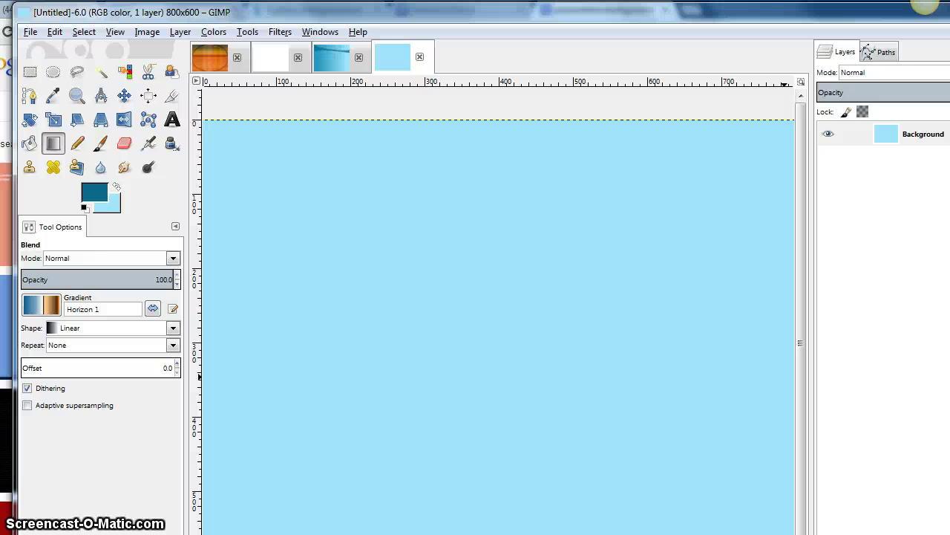
# Set the background color to white (ffffff) and fill the new image's Background layer with it.
pyautogui.click(112, 205)
pyautogui.click(700, 339)
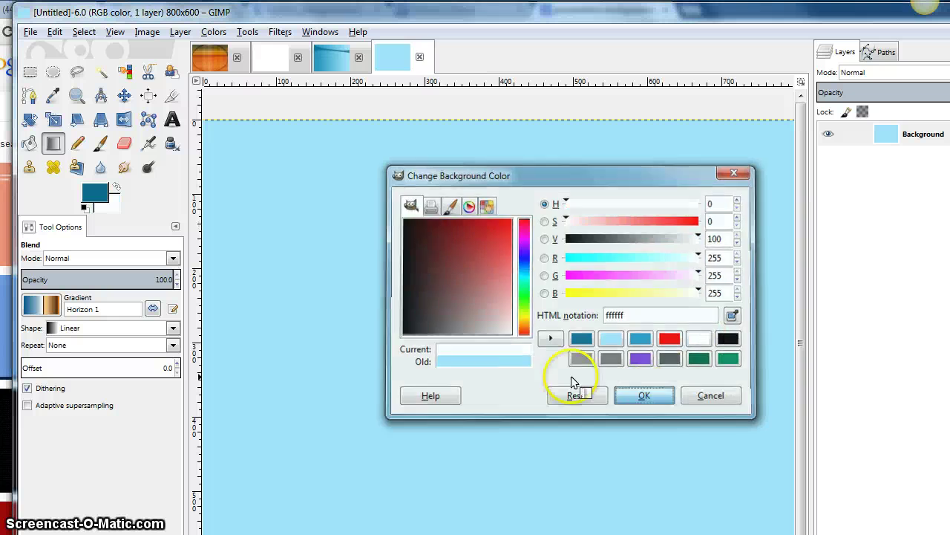
pyautogui.click(646, 396)
pyautogui.moveTo(113, 200); pyautogui.dragTo(503, 202)
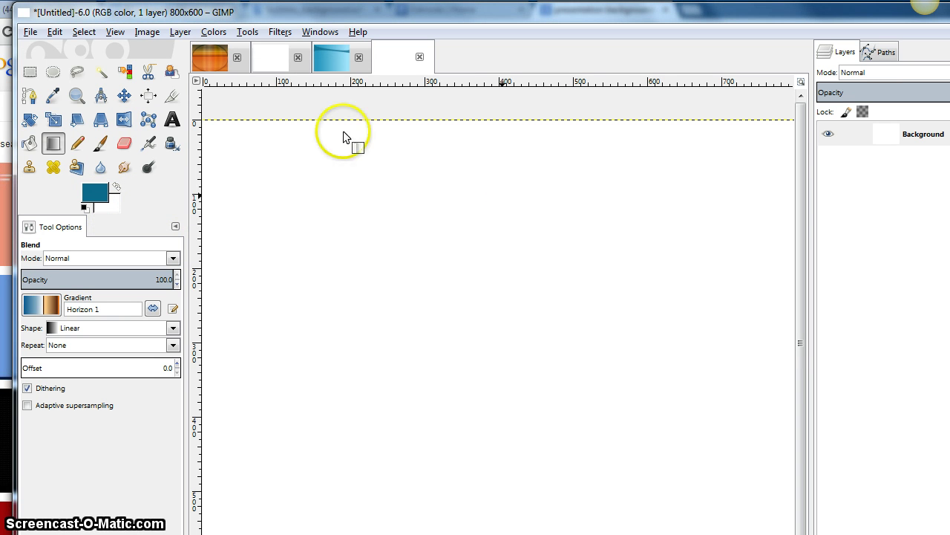
# Change the background color to the recently used light blue and select the Background layer.
pyautogui.click(115, 207)
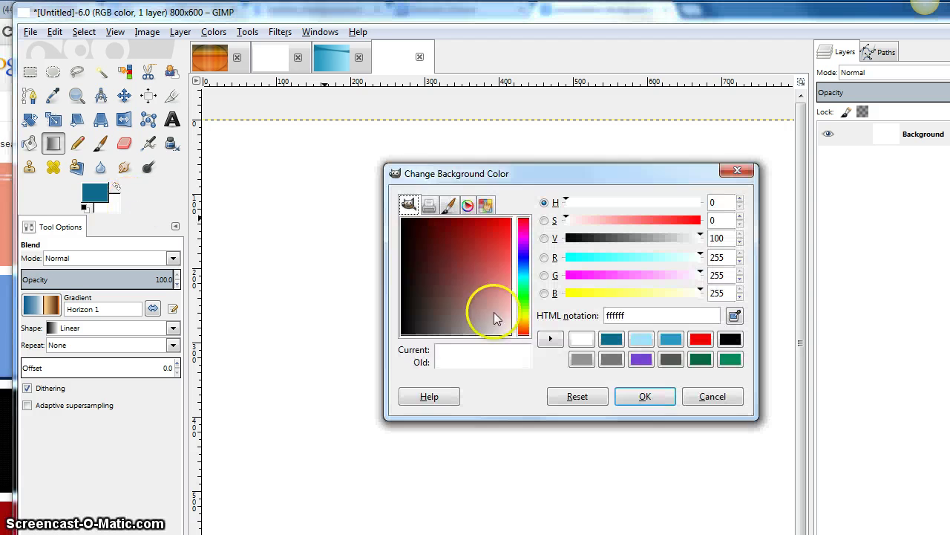
pyautogui.click(641, 338)
pyautogui.click(644, 394)
pyautogui.click(910, 143)
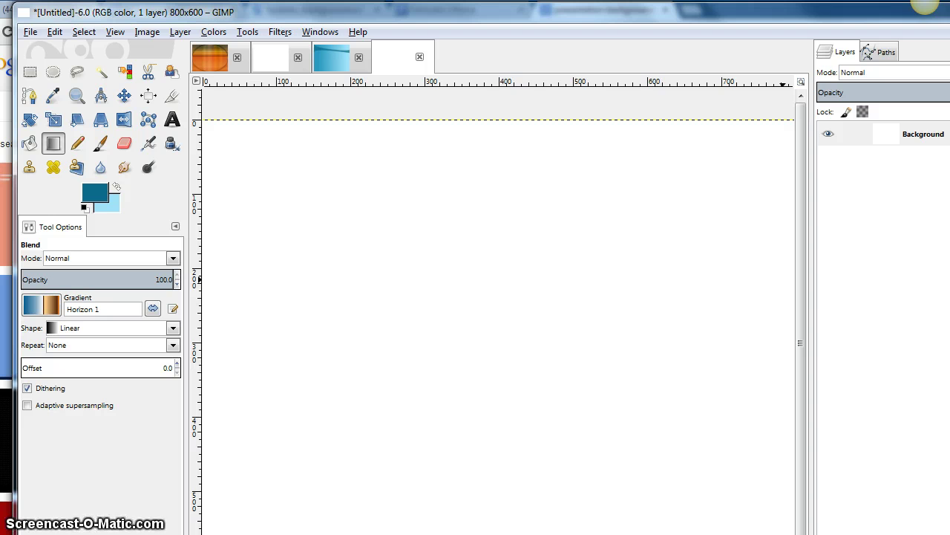
# Fit the whole GIMP window on the screen and add a transparent 800 × 600 px layer above Background.
pyautogui.doubleClick(925, 6)
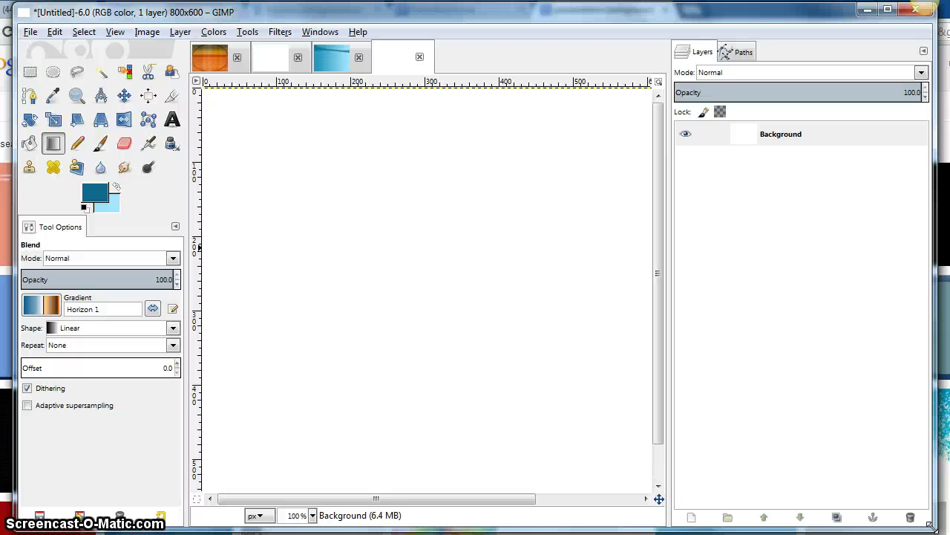
pyautogui.click(692, 517)
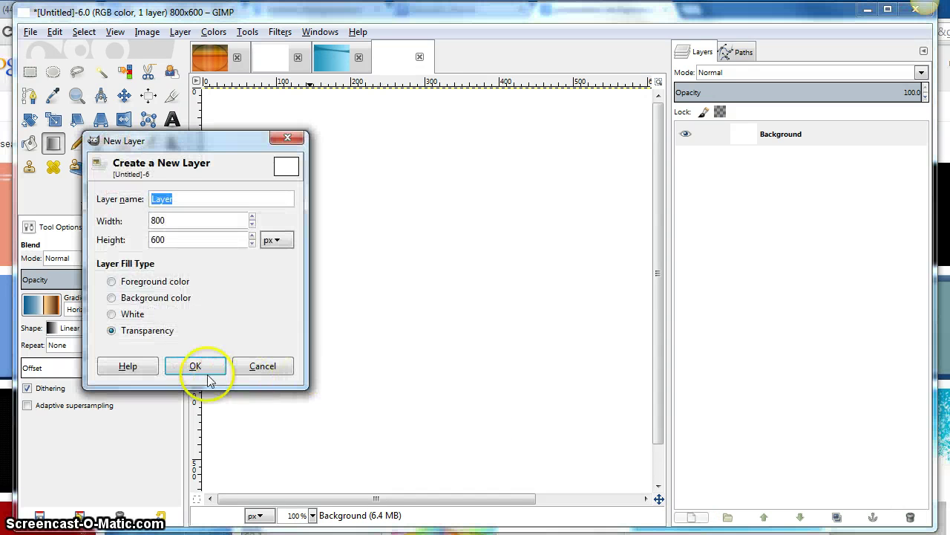
pyautogui.click(199, 370)
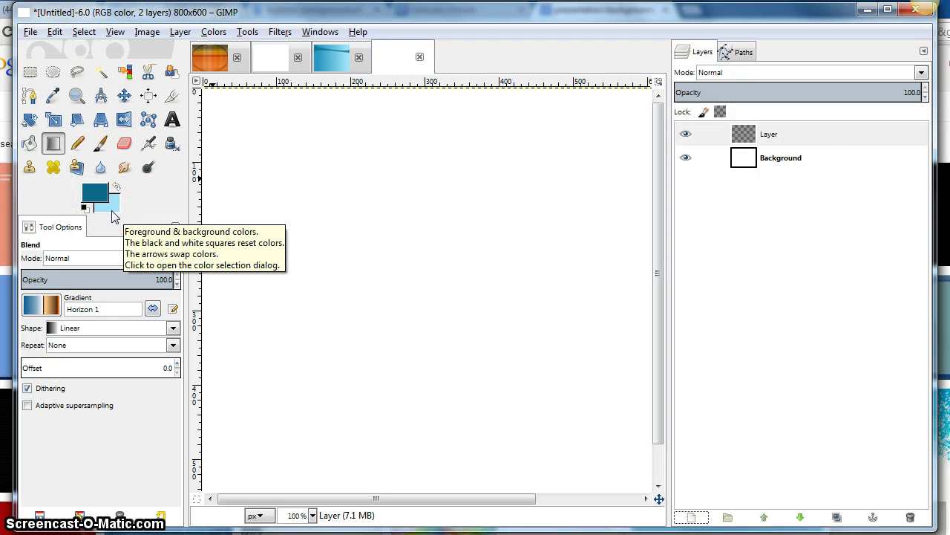
# Fill the new layer with a linear FG to BG (RGB) gradient, blended nearly horizontally from left to right over about 500 px.
pyautogui.click(52, 143)
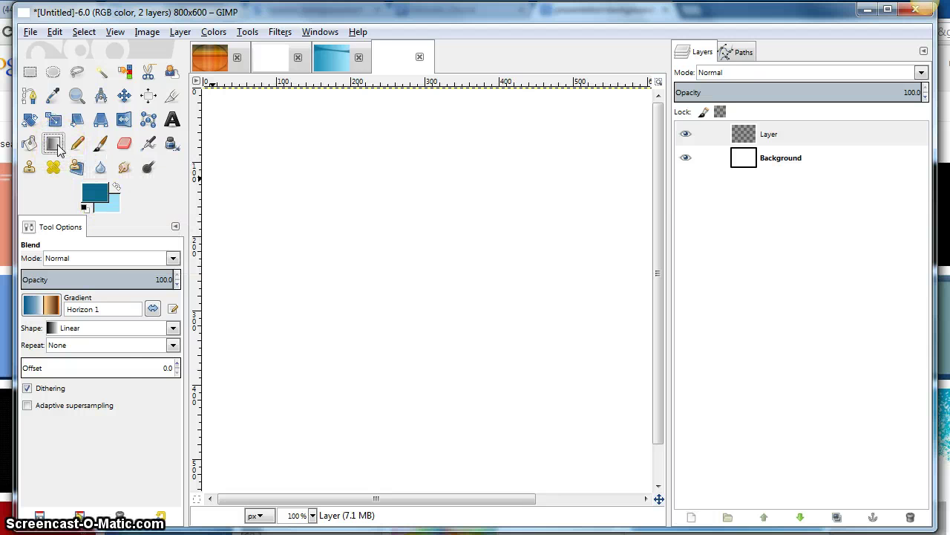
pyautogui.click(39, 305)
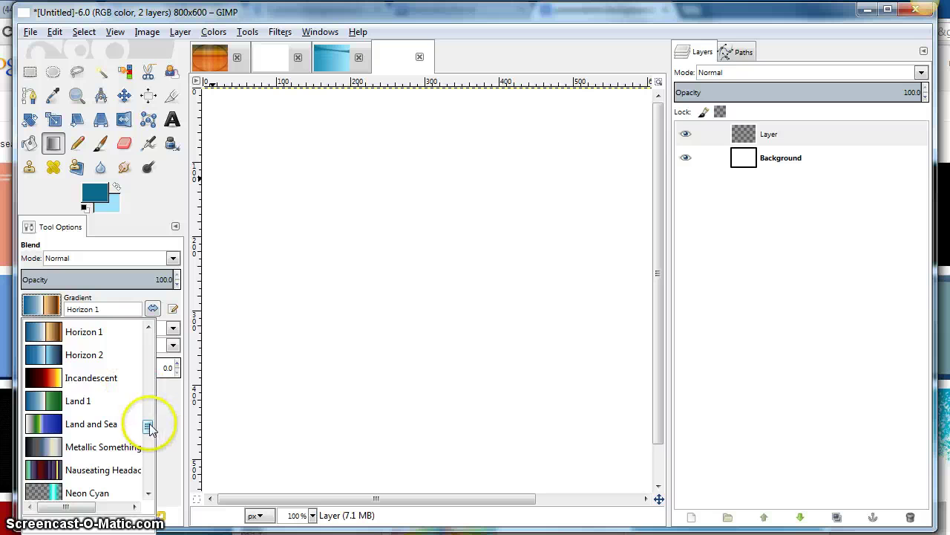
pyautogui.moveTo(148, 426); pyautogui.dragTo(151, 327)
pyautogui.click(40, 407)
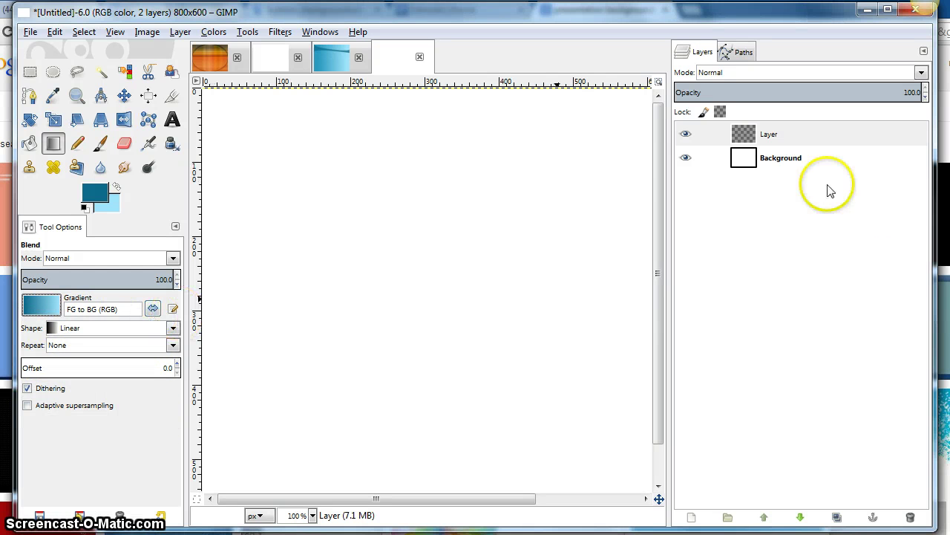
pyautogui.click(764, 133)
pyautogui.moveTo(228, 280); pyautogui.dragTo(600, 276)
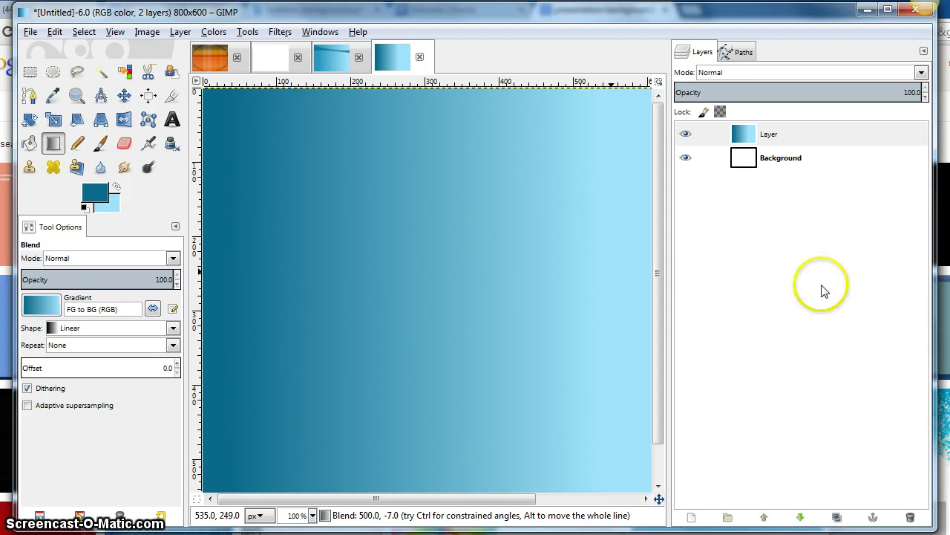
# Return to GIMP from the sample images and add a transparent 800 × 600 px layer named arch1 above the gradient layer.
pyautogui.click(812, 135)
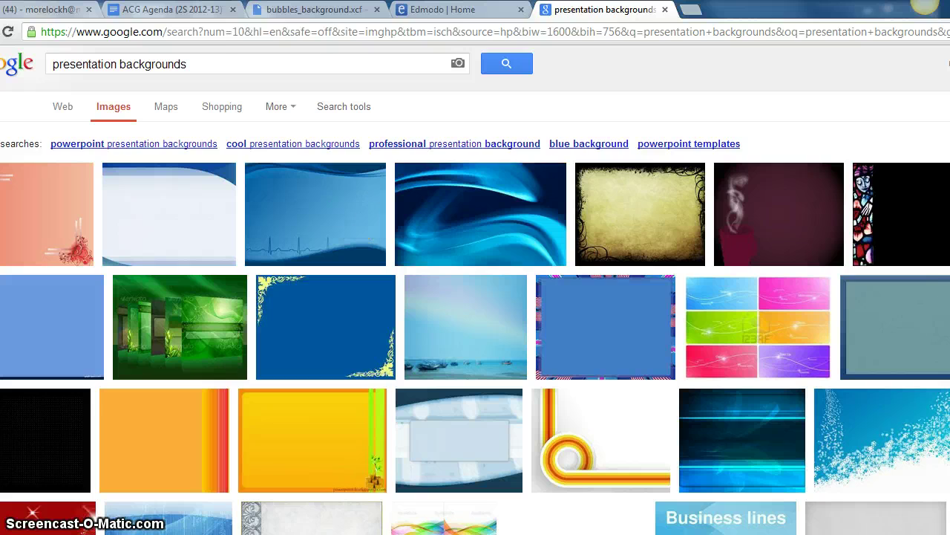
pyautogui.hotkey('alt', 'Tab')
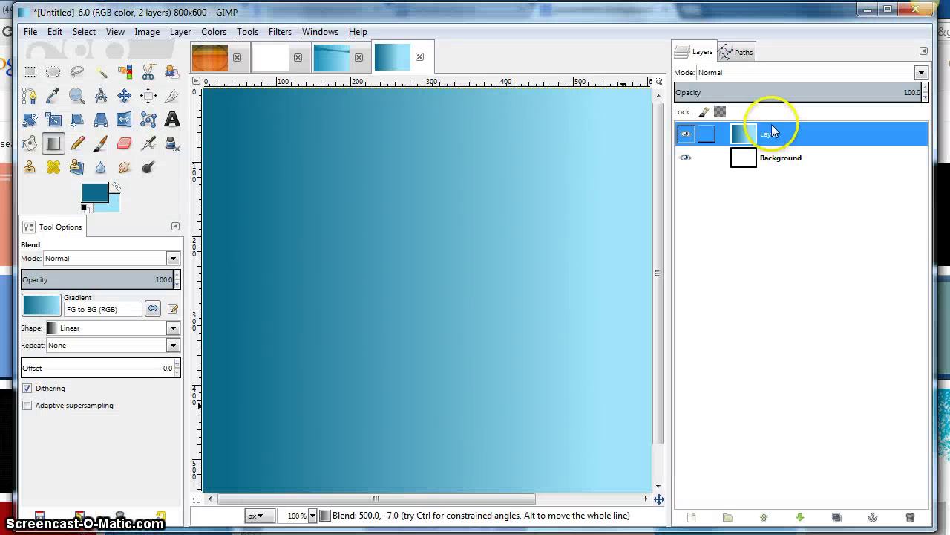
pyautogui.click(691, 517)
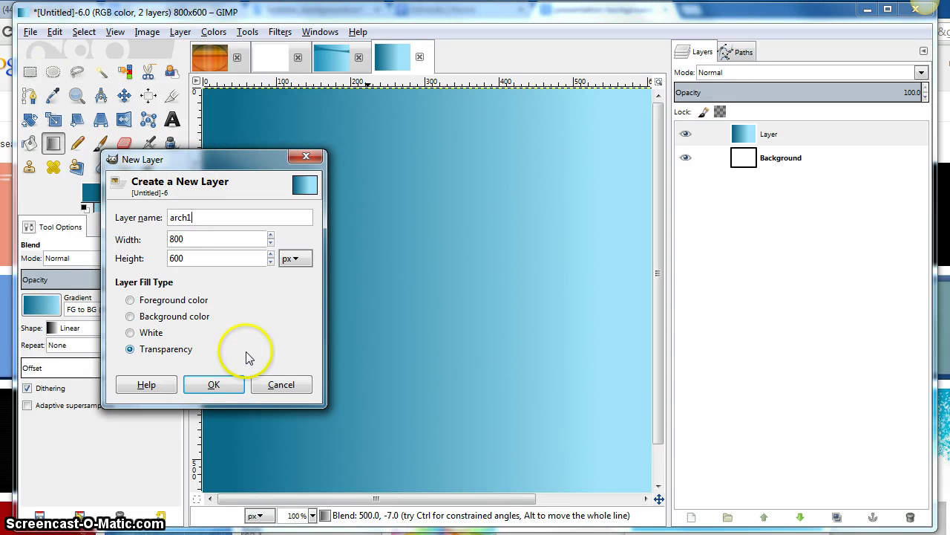
pyautogui.click(213, 383)
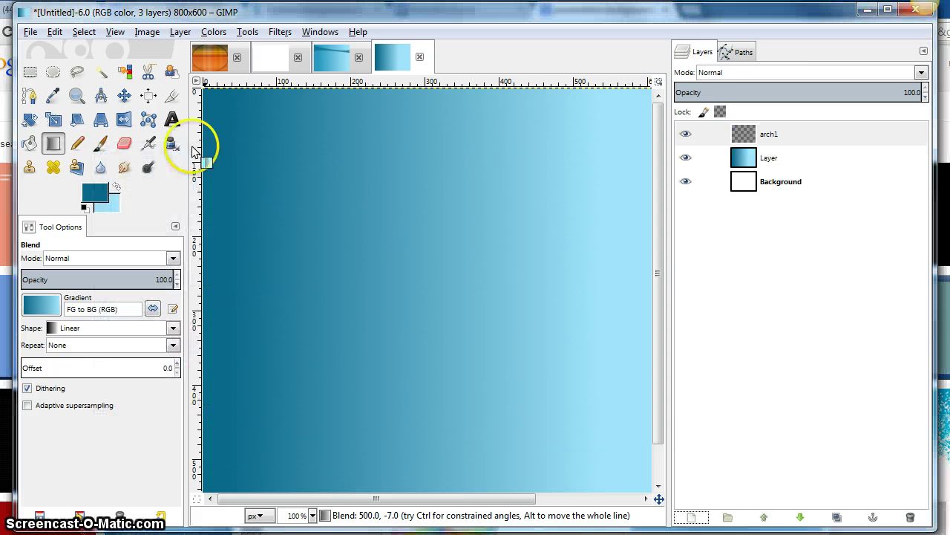
# Draw a closed four-anchor path across the image's upper edge, about 600 px wide, with its lower edge sloping down to the right.
pyautogui.click(30, 97)
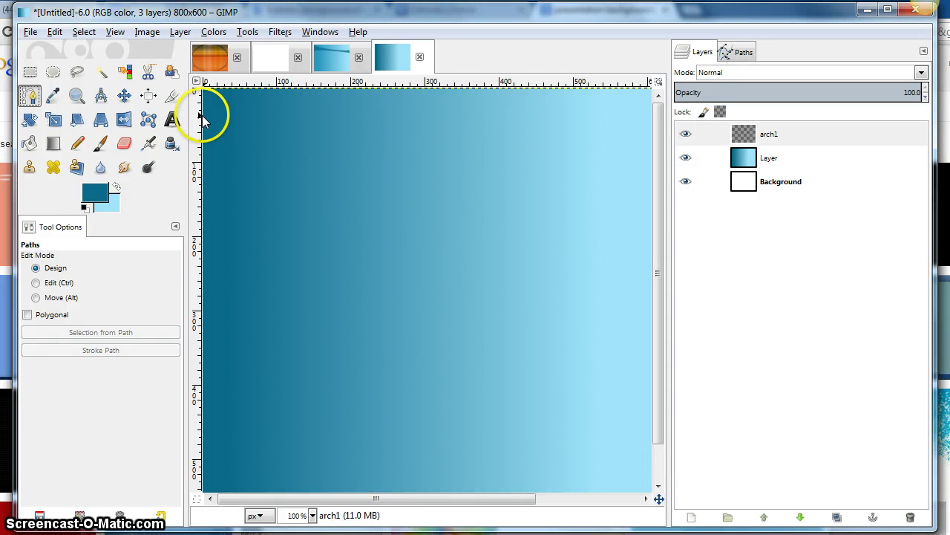
pyautogui.press('m')
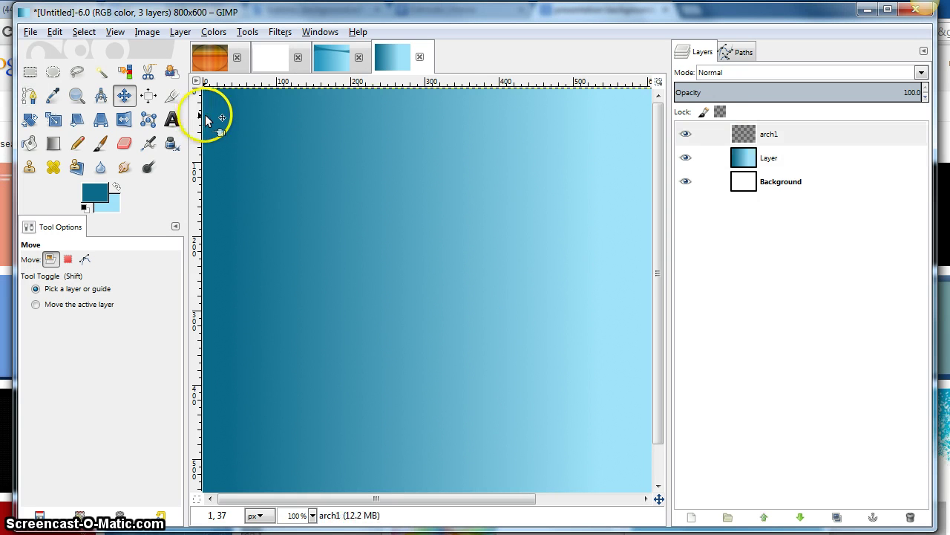
pyautogui.click(30, 97)
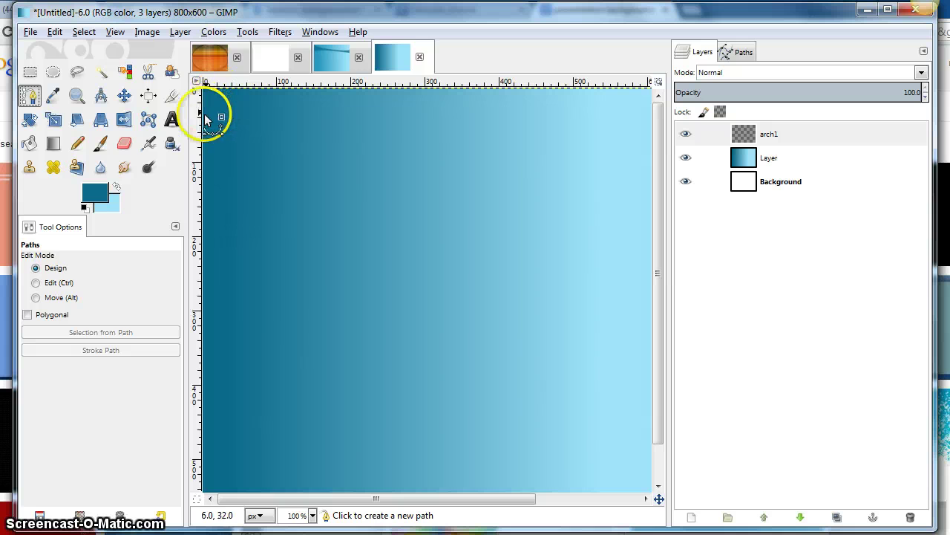
pyautogui.click(206, 117)
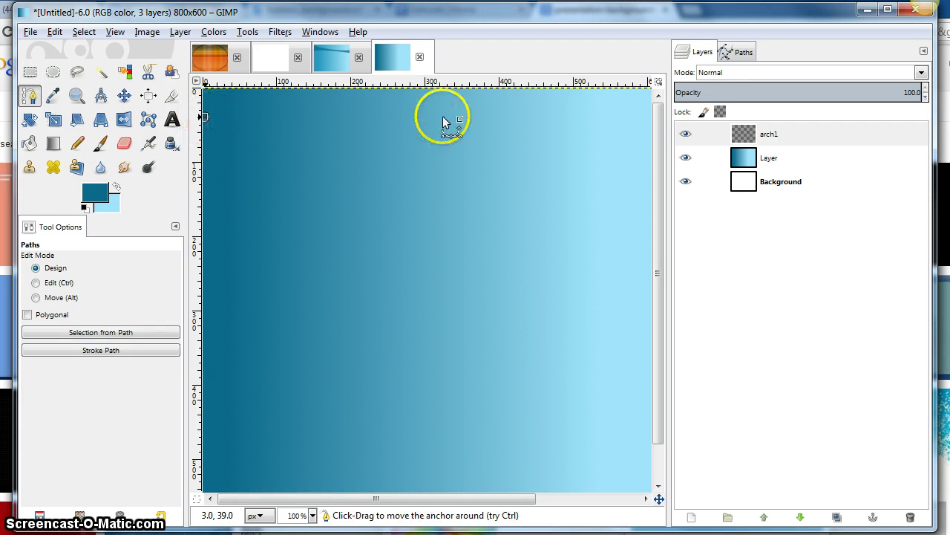
pyautogui.click(650, 149)
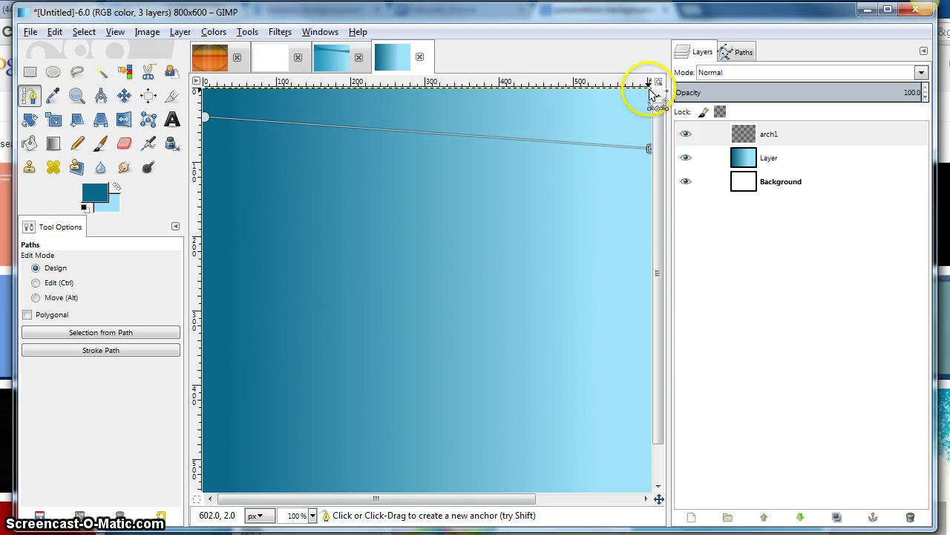
pyautogui.click(651, 90)
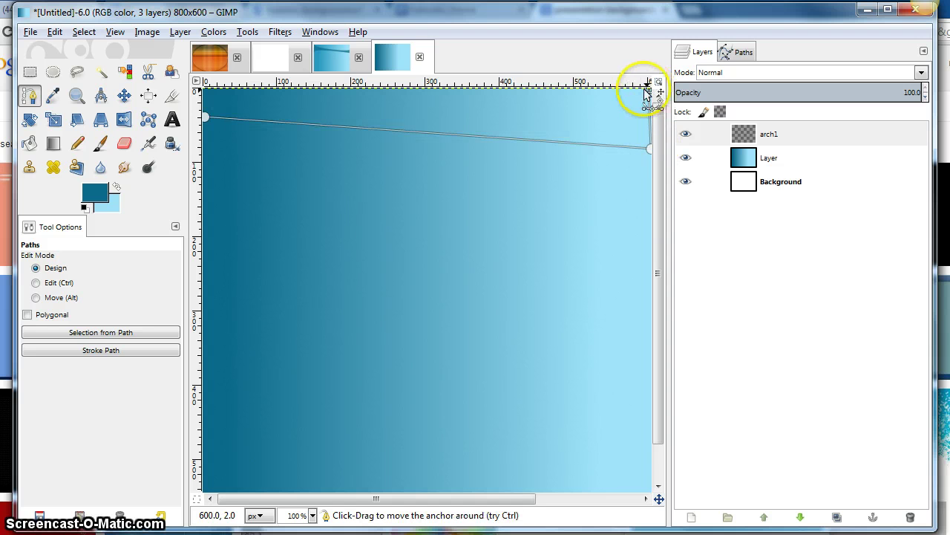
pyautogui.click(206, 91)
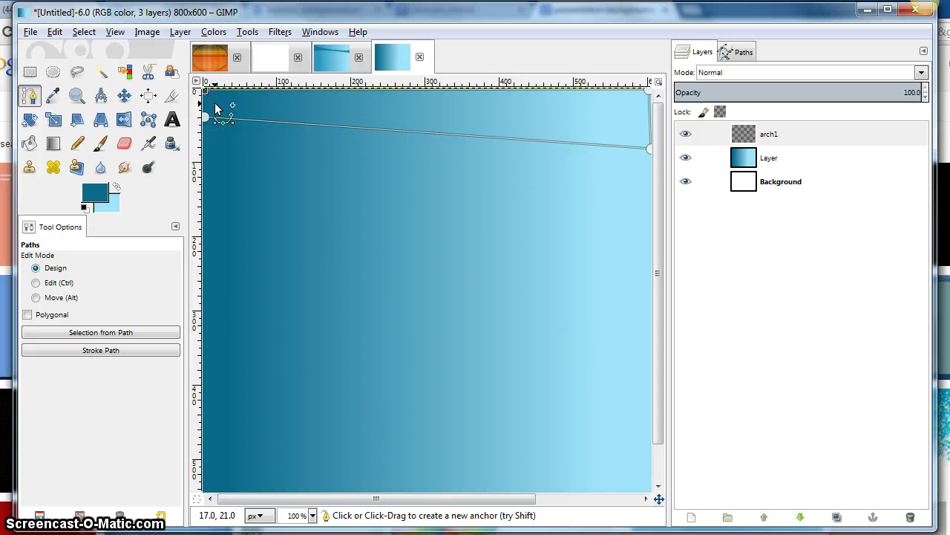
pyautogui.keyDown('ctrl'); pyautogui.click(205, 117); pyautogui.keyUp('ctrl')
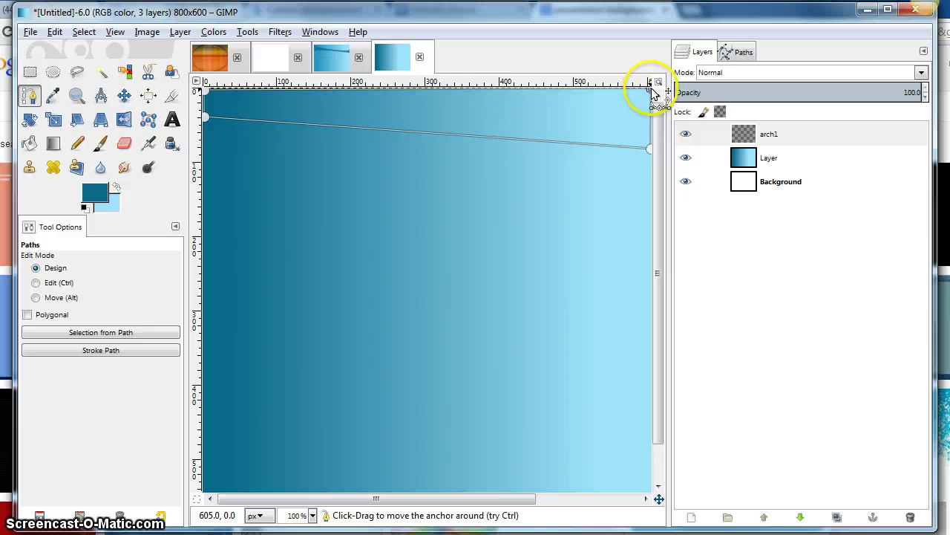
# Bend the path's lower edge upward into an arch, nudge its lower-left anchor to the canvas edge, and create a selection from the path.
pyautogui.click(630, 153)
pyautogui.moveTo(629, 151); pyautogui.dragTo(584, 100)
pyautogui.moveTo(206, 117); pyautogui.dragTo(203, 114)
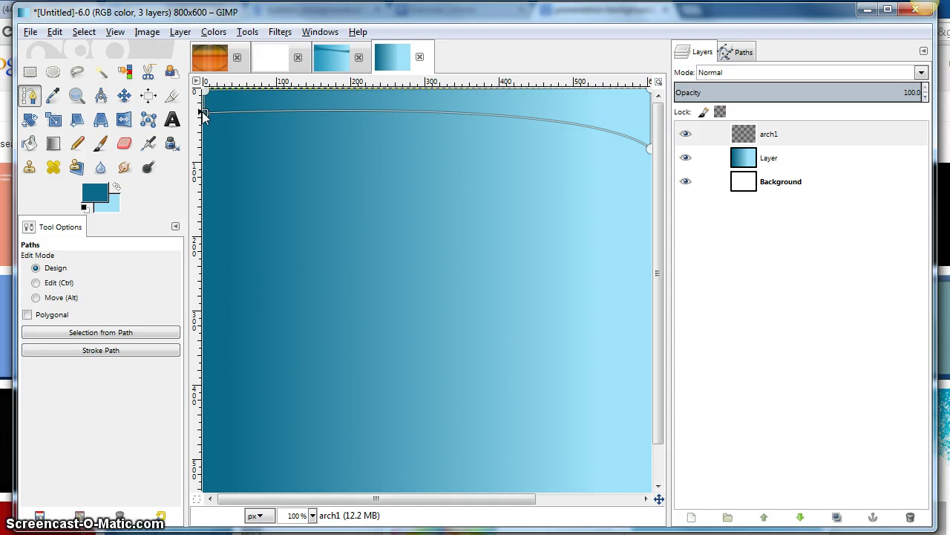
pyautogui.click(101, 333)
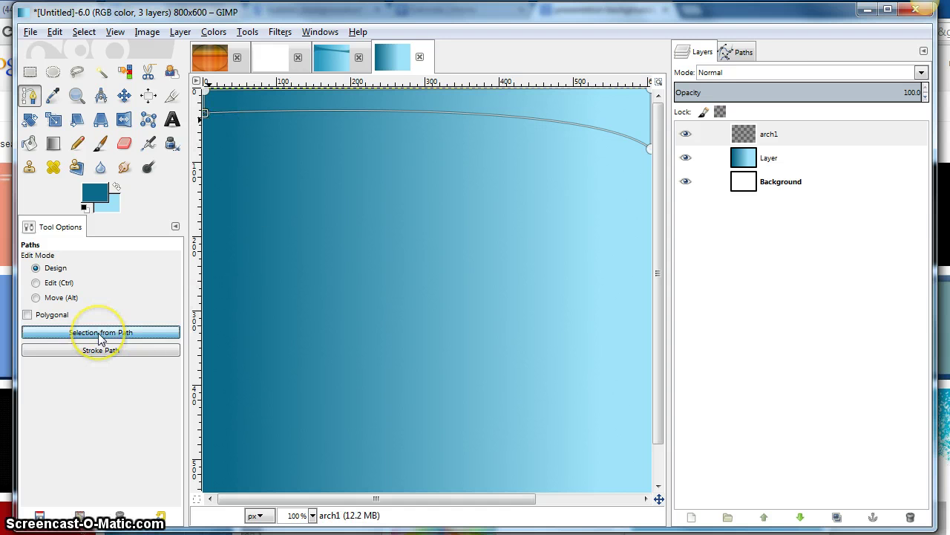
# Set the foreground color to dark blue 0d6a8c and make arch1 the active layer.
pyautogui.click(97, 194)
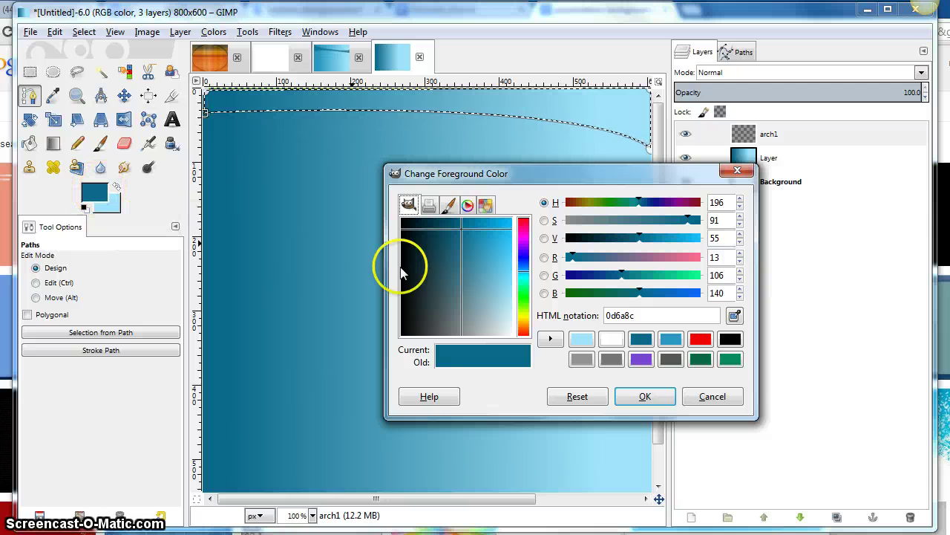
pyautogui.click(637, 340)
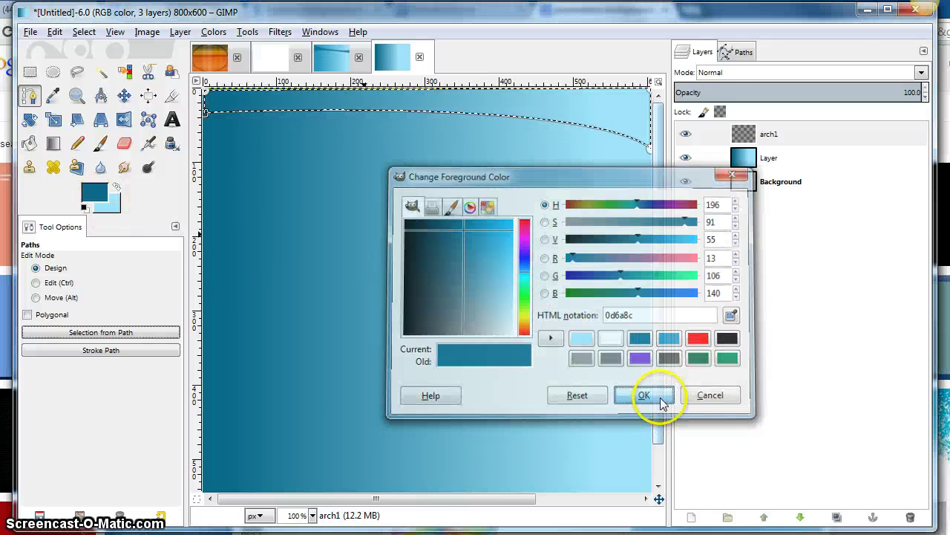
pyautogui.click(653, 397)
pyautogui.click(769, 136)
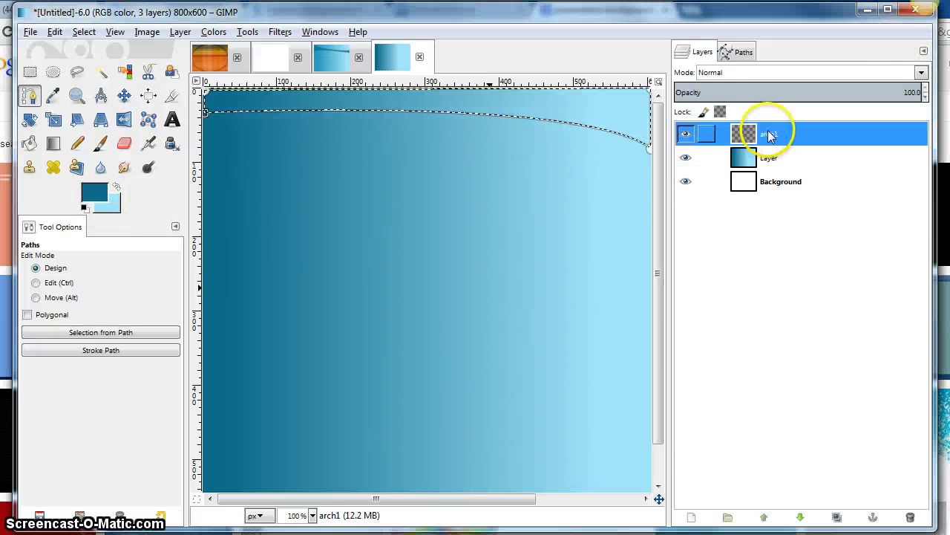
pyautogui.moveTo(100, 191)
pyautogui.mouseDown()
pyautogui.moveTo(218, 117)
pyautogui.moveTo(97, 186)
pyautogui.mouseUp()
pyautogui.click(92, 192)
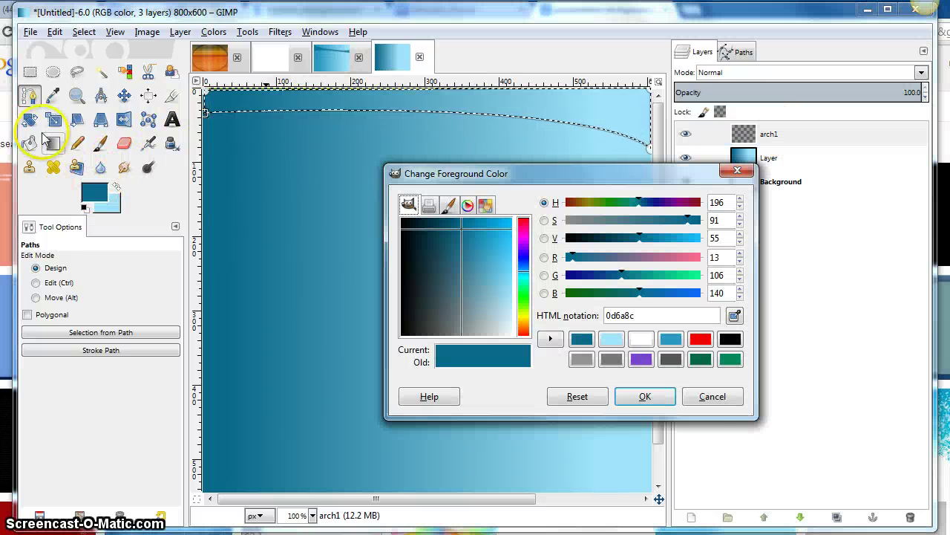
pyautogui.click(712, 396)
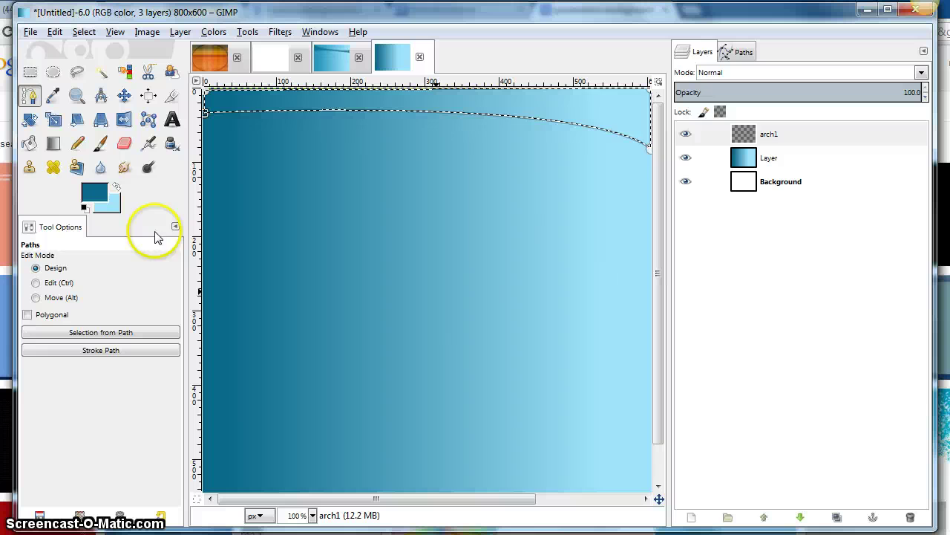
# Fill the arch selection on the arch1 layer with the foreground color using Bucket Fill.
pyautogui.click(30, 144)
pyautogui.click(560, 104)
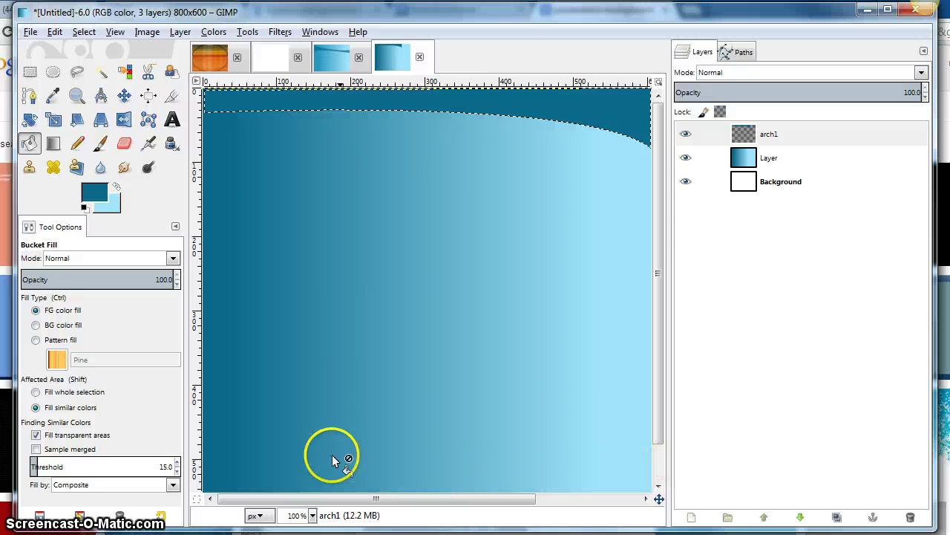
# Check the sample background in the browser's image results, and in GIMP add a transparent 800 × 600 layer directly below arch1.
pyautogui.click(800, 145)
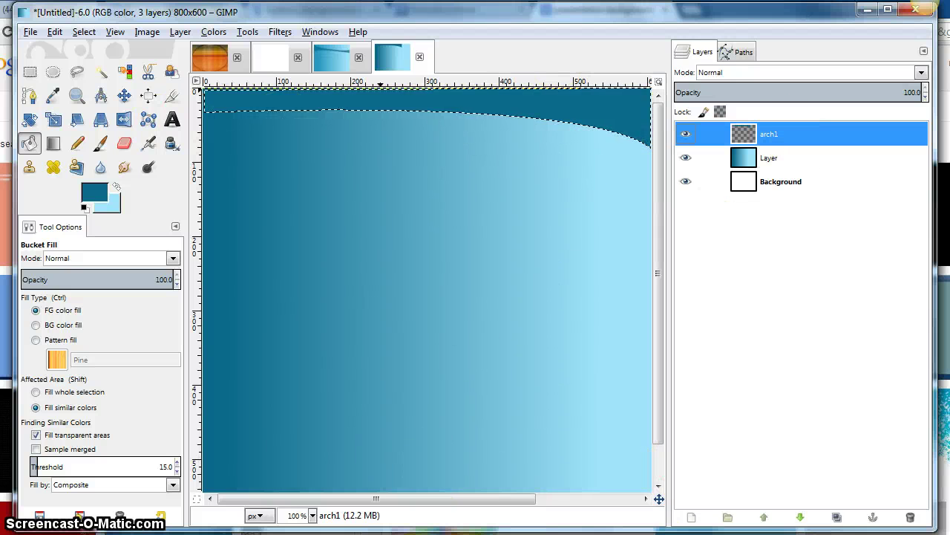
pyautogui.hotkey('alt', 'Tab')
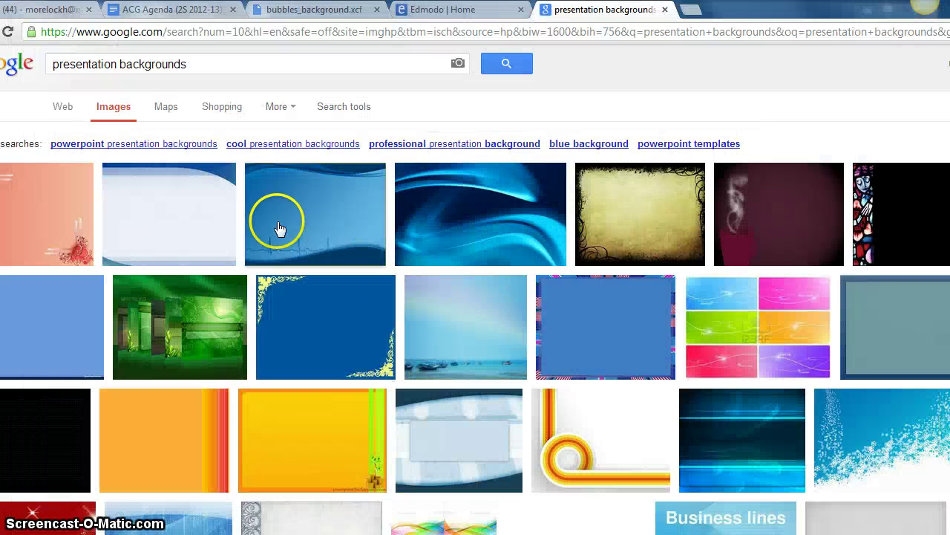
pyautogui.moveTo(187, 178)
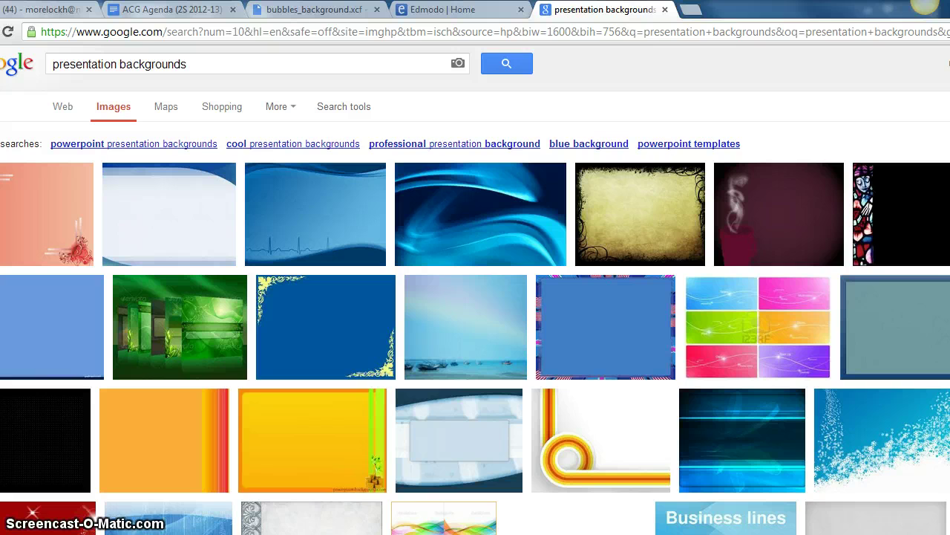
pyautogui.hotkey('alt', 'Tab')
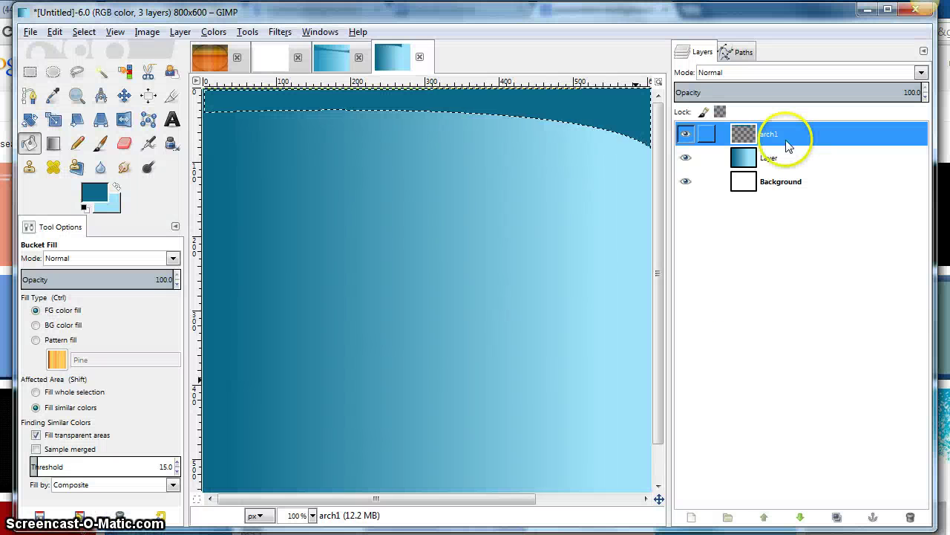
pyautogui.click(691, 518)
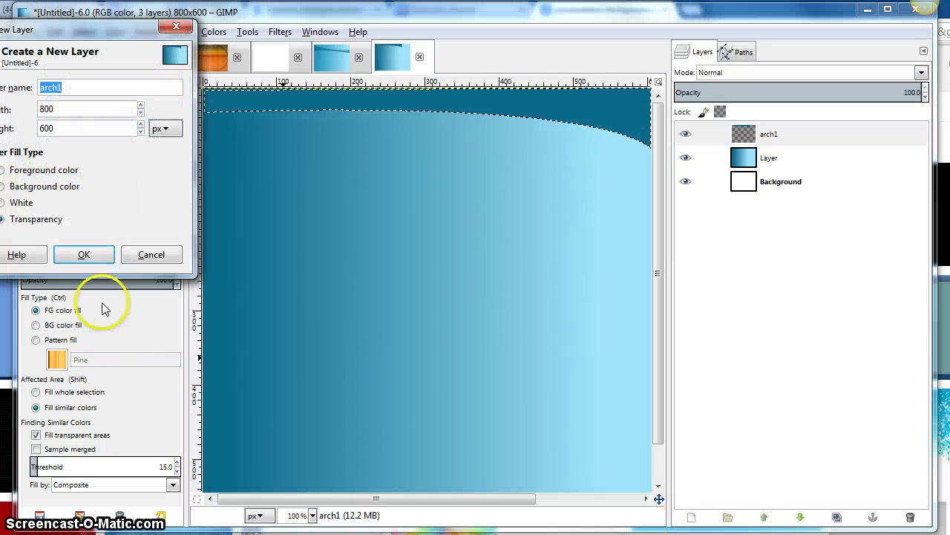
pyautogui.click(84, 254)
pyautogui.moveTo(761, 134); pyautogui.dragTo(774, 178)
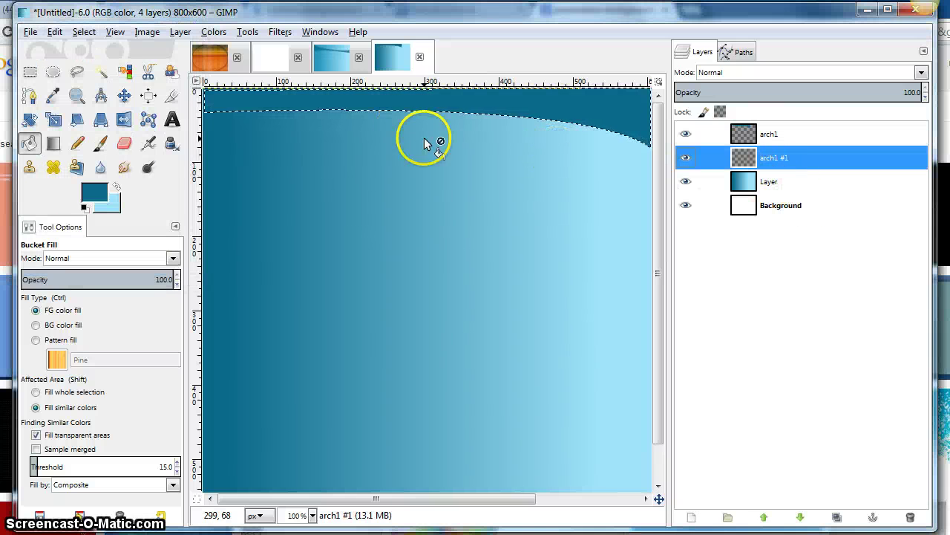
# Clear the arch selection and draw a rectangular selection about 604 × 51 px across the image's upper part, overlapping the arch's lower edge.
pyautogui.click(30, 73)
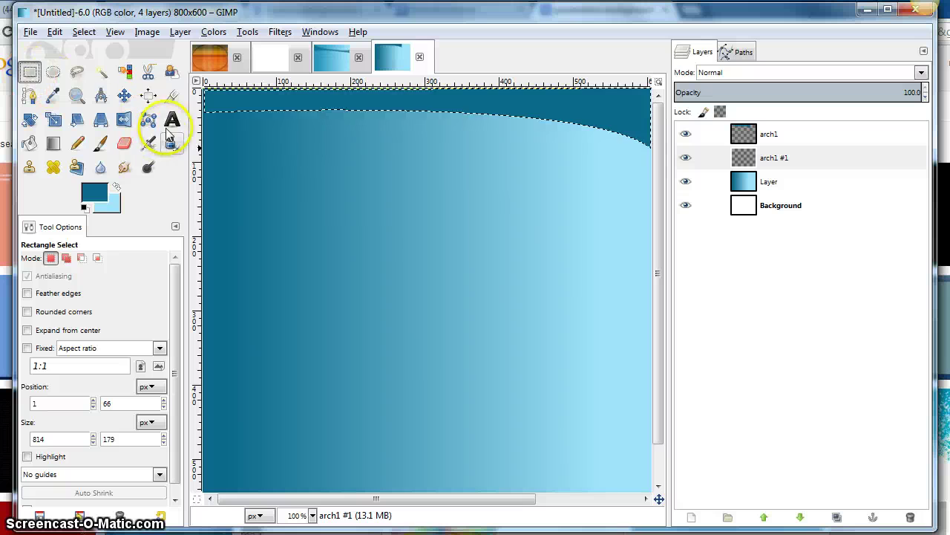
pyautogui.click(83, 32)
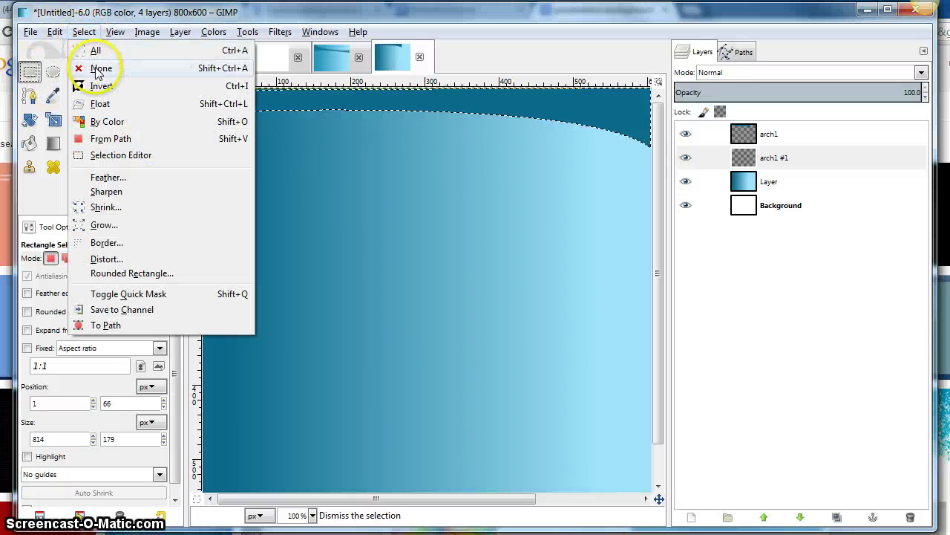
pyautogui.click(93, 68)
pyautogui.moveTo(204, 98); pyautogui.dragTo(646, 136)
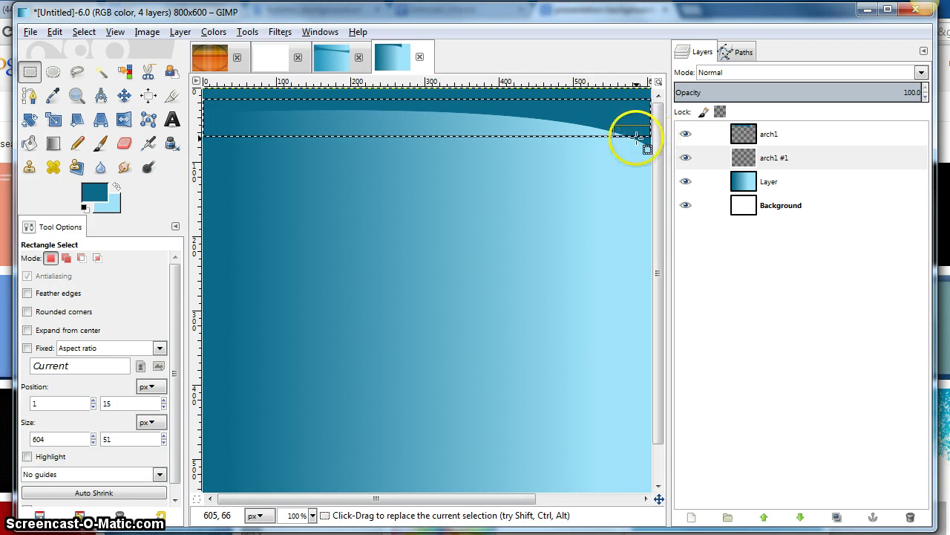
# Fill the rectangular selection on the new layer with light blue a1e3fb using Bucket Fill, and remove the selection.
pyautogui.click(115, 209)
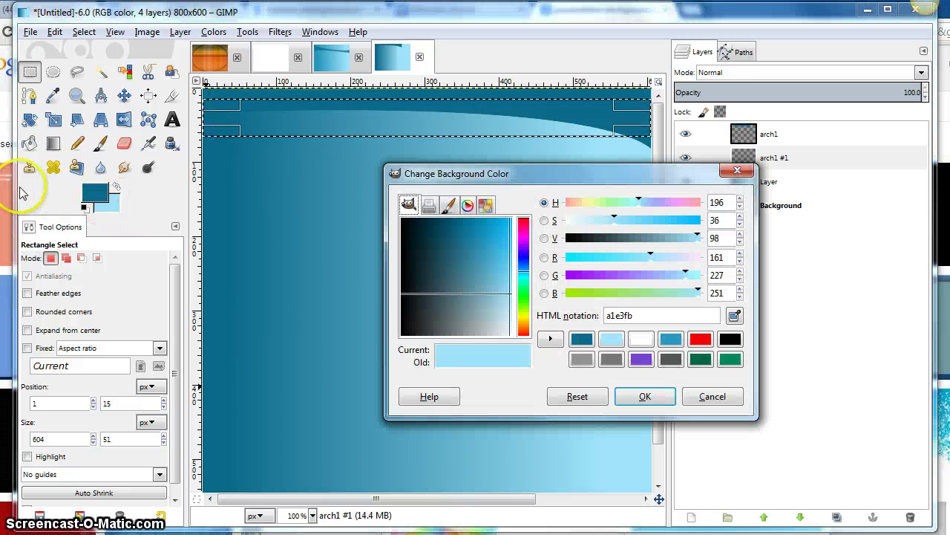
pyautogui.click(116, 186)
pyautogui.click(30, 143)
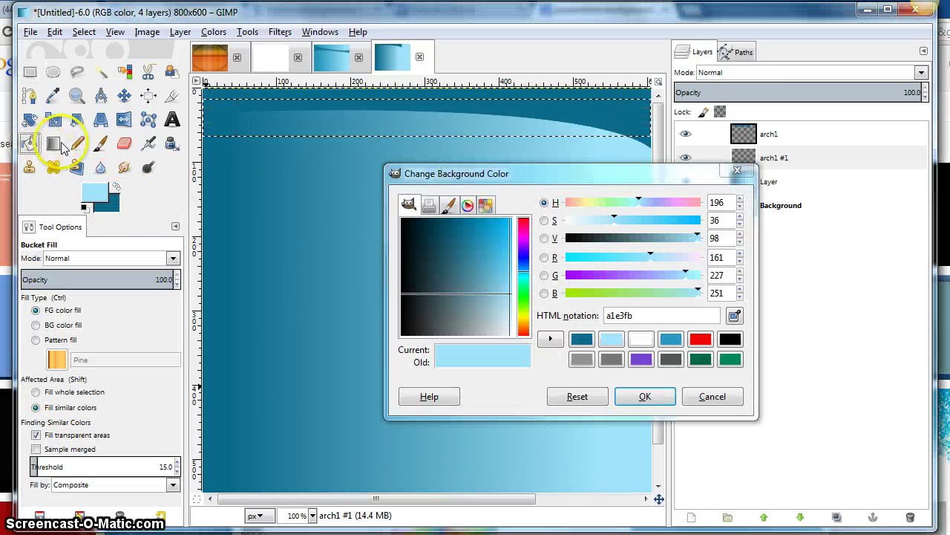
pyautogui.click(359, 128)
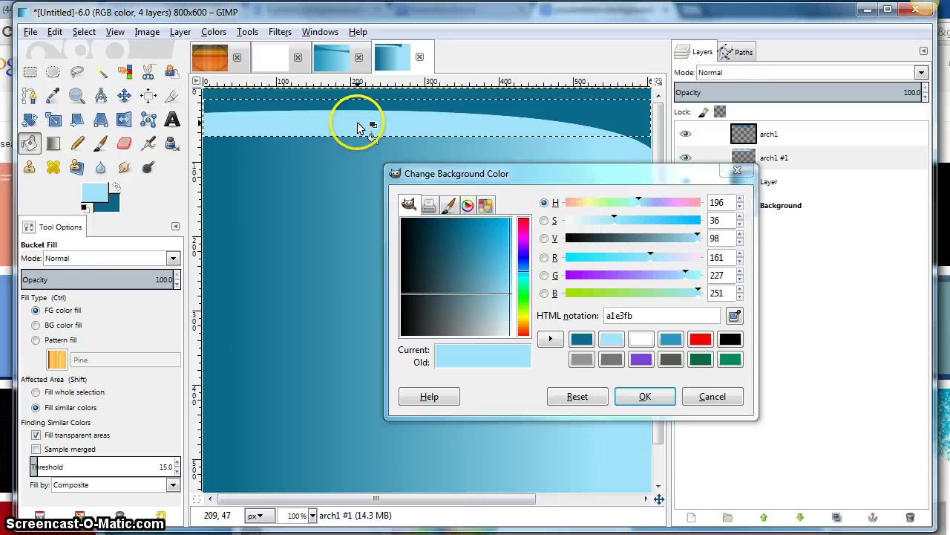
pyautogui.click(644, 397)
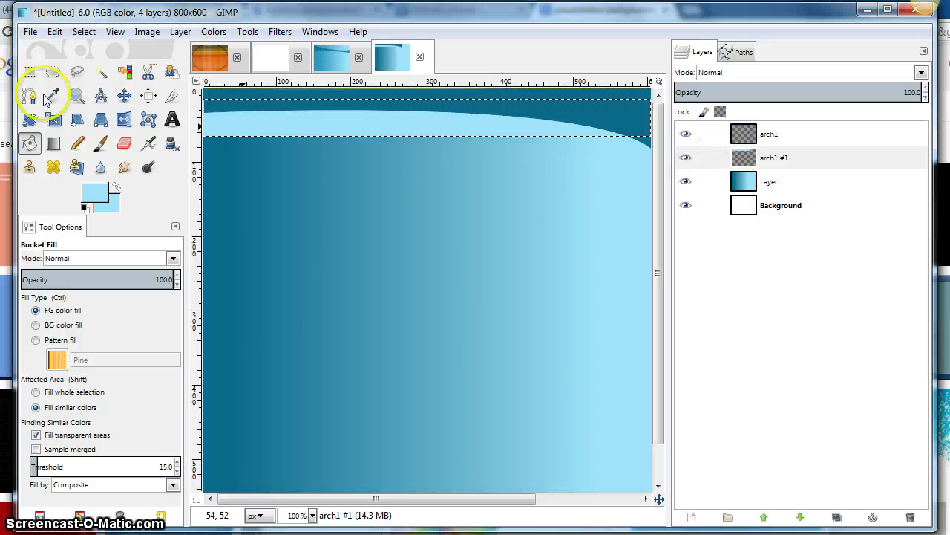
pyautogui.click(84, 31)
pyautogui.click(89, 66)
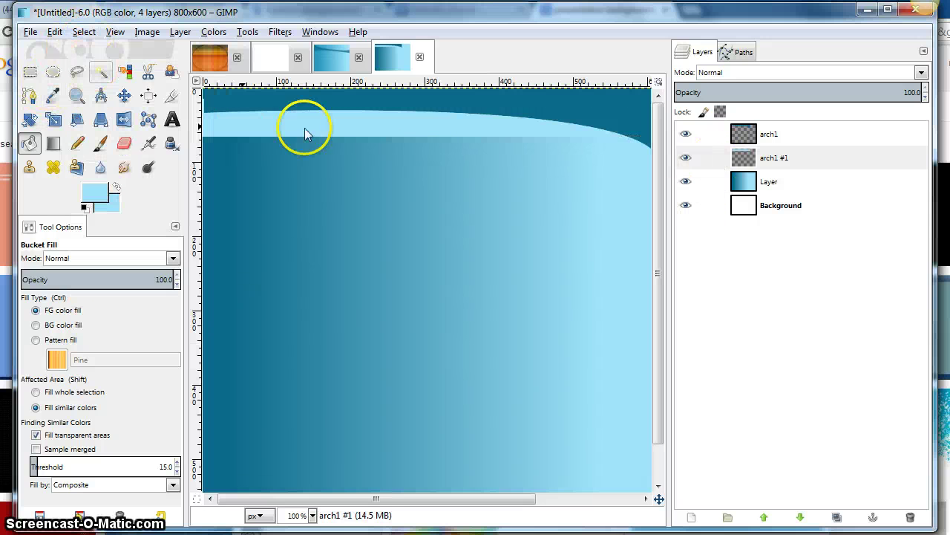